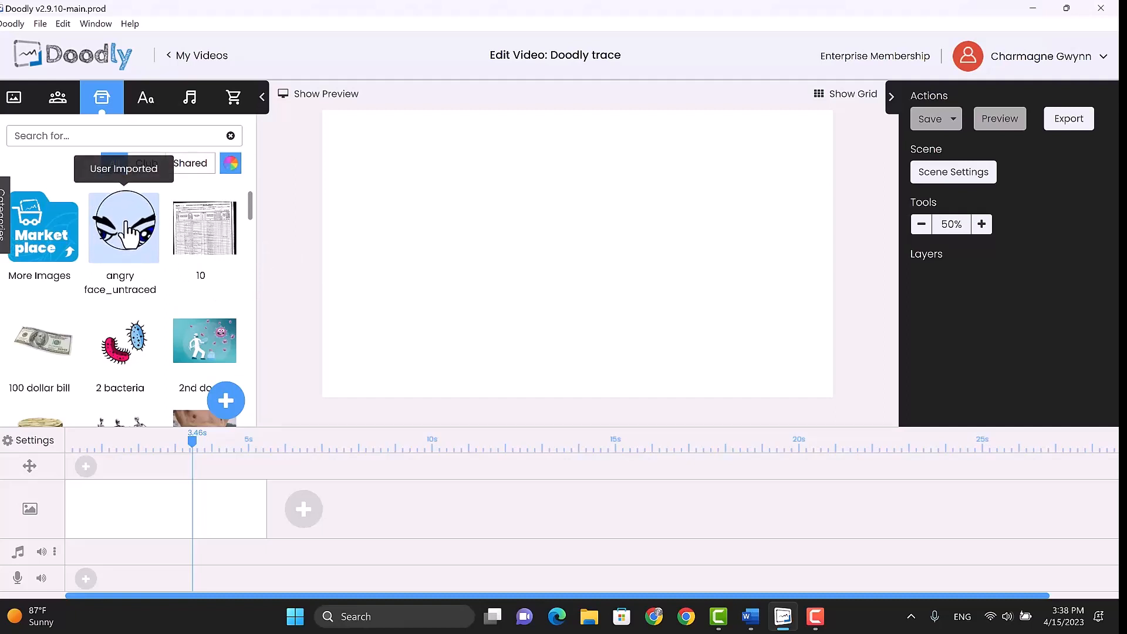
Place the angry face_untraced image on the blank scene and preview how it is drawn
drag(129, 231, 658, 250)
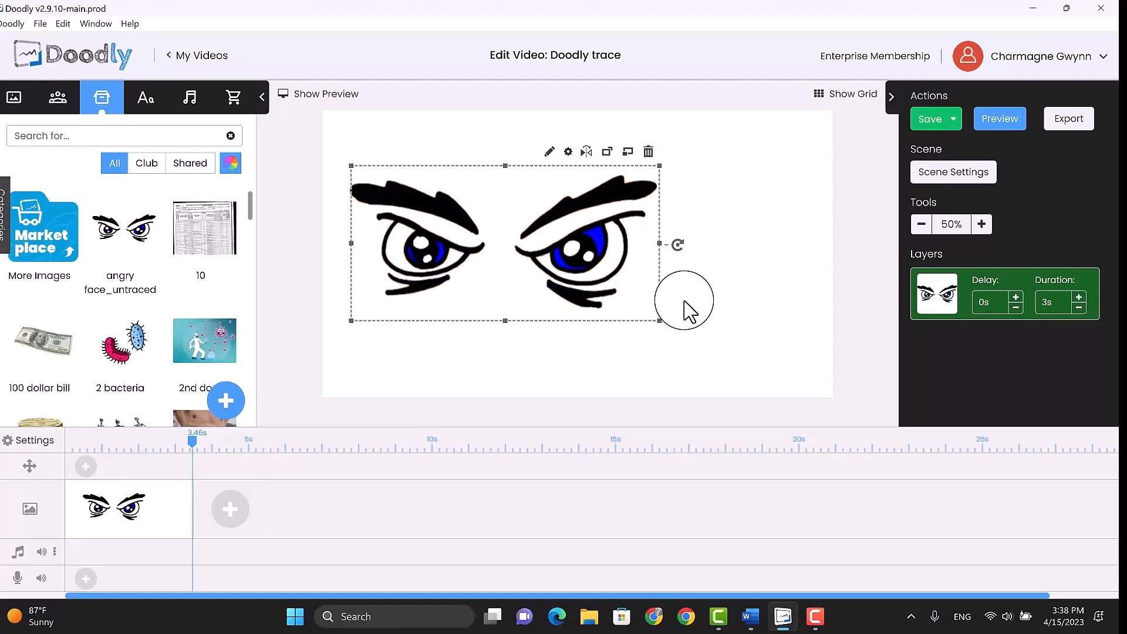
click(687, 310)
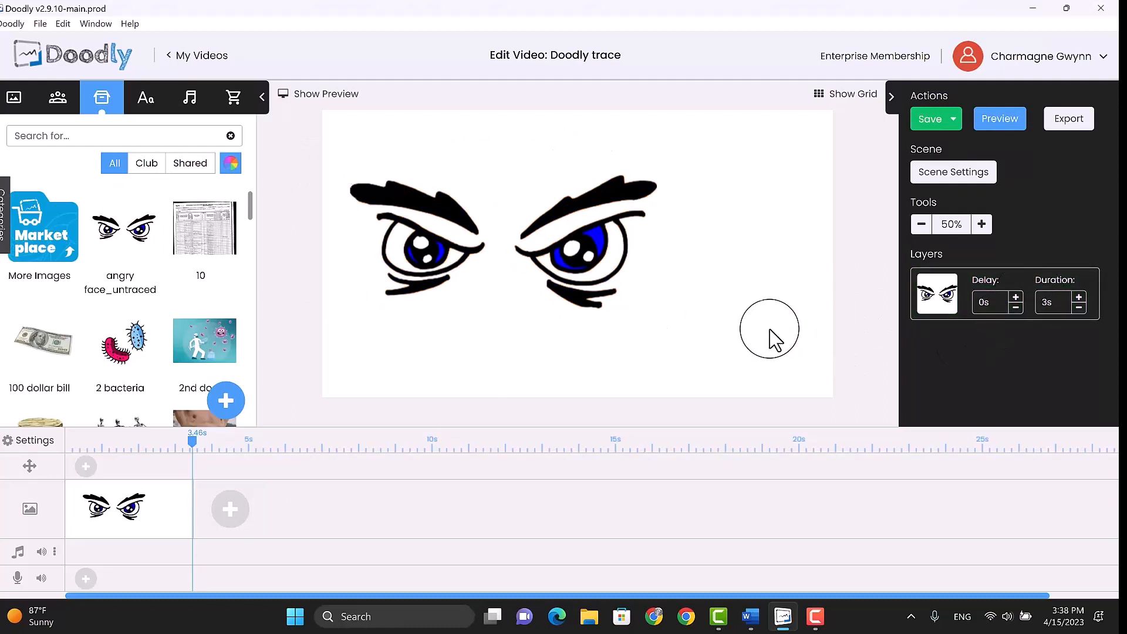
click(1005, 130)
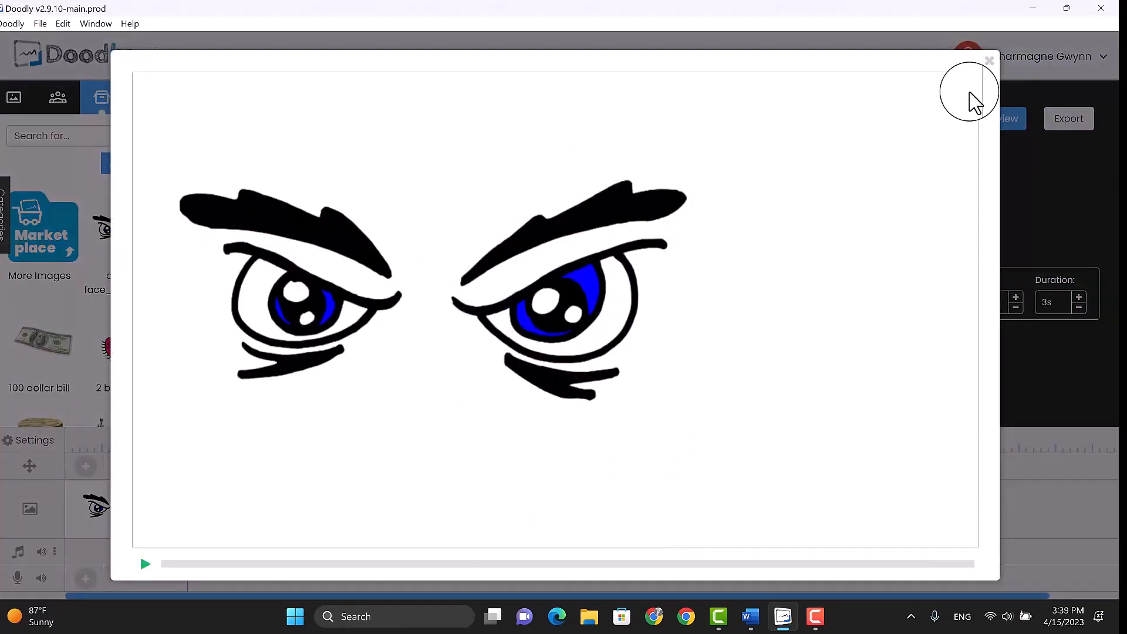
click(990, 60)
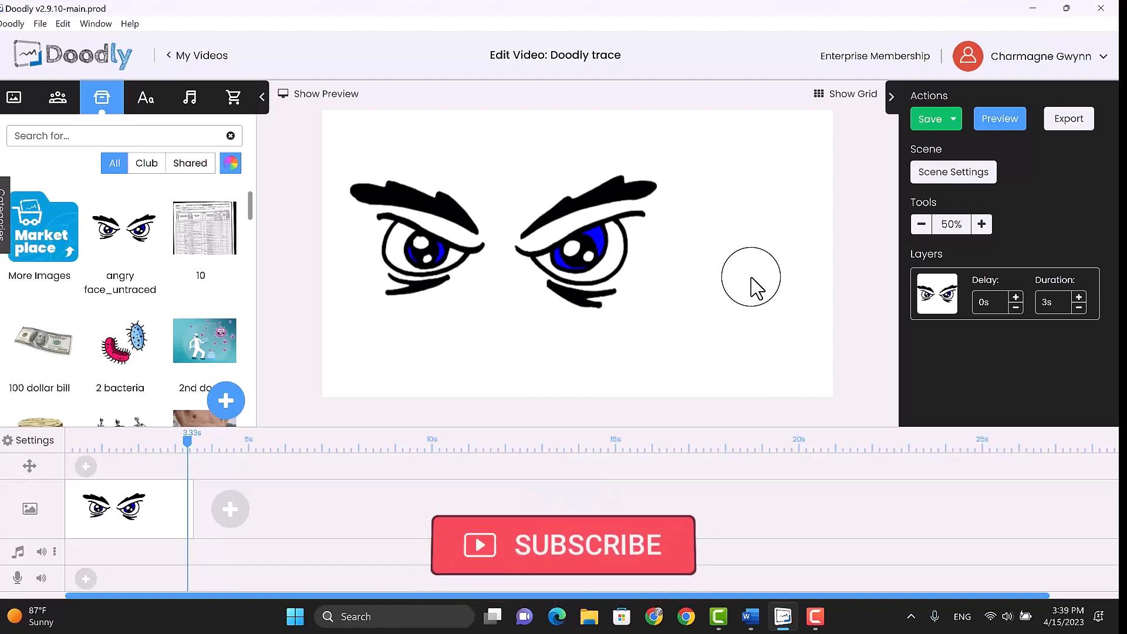
Shrink the untraced angry face to a little over half its width and position it in the left half of the canvas
click(659, 308)
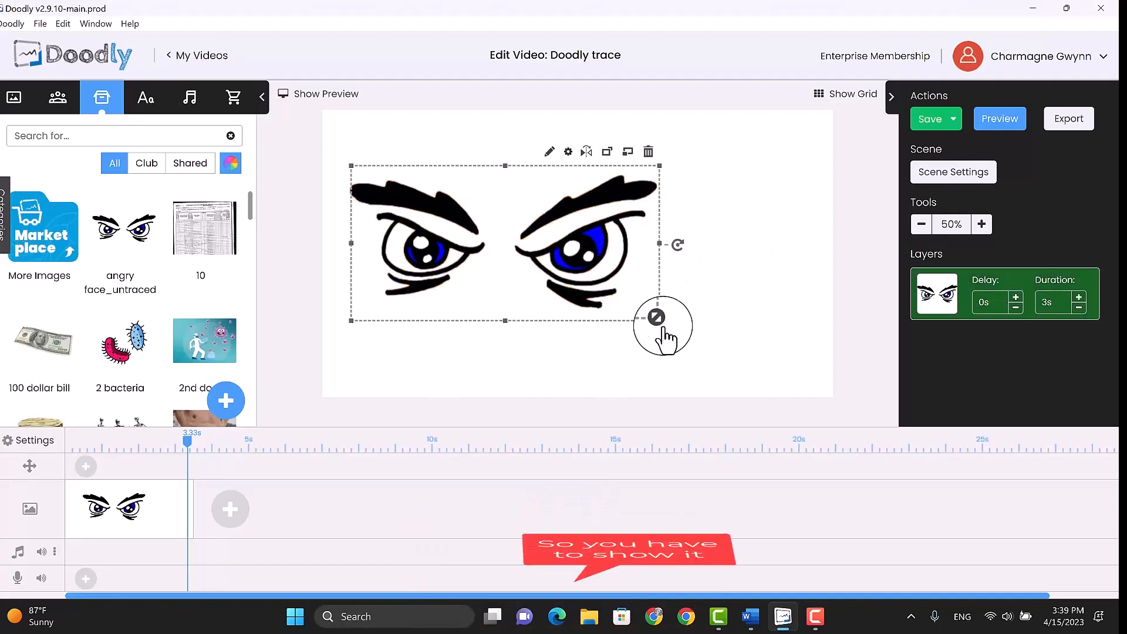
drag(659, 322, 484, 235)
drag(433, 201, 437, 249)
click(385, 360)
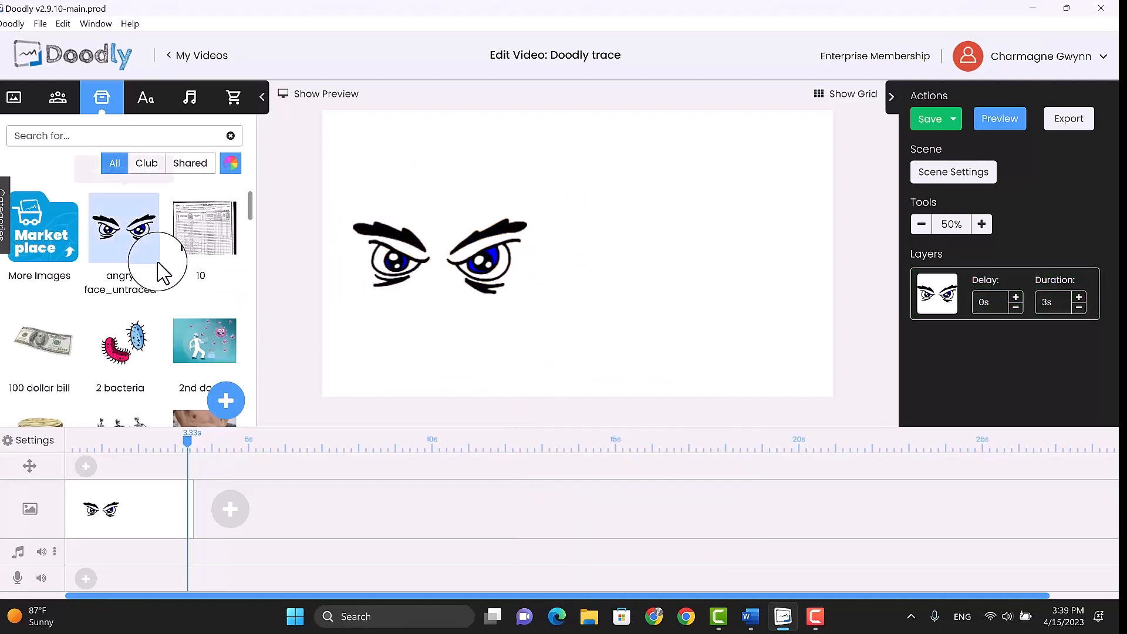
Find the imported angry face image in the library, place it beside the untraced one, and shrink it to fit the right half
scroll(159, 270, down, 3)
scroll(156, 271, down, 5)
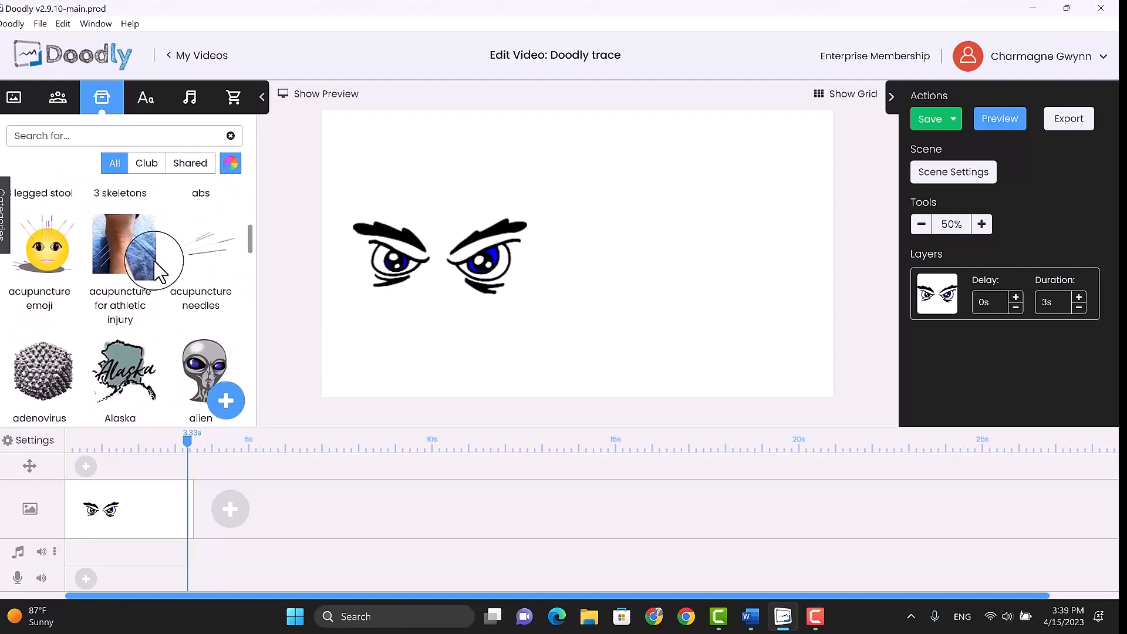
scroll(176, 299, down, 2)
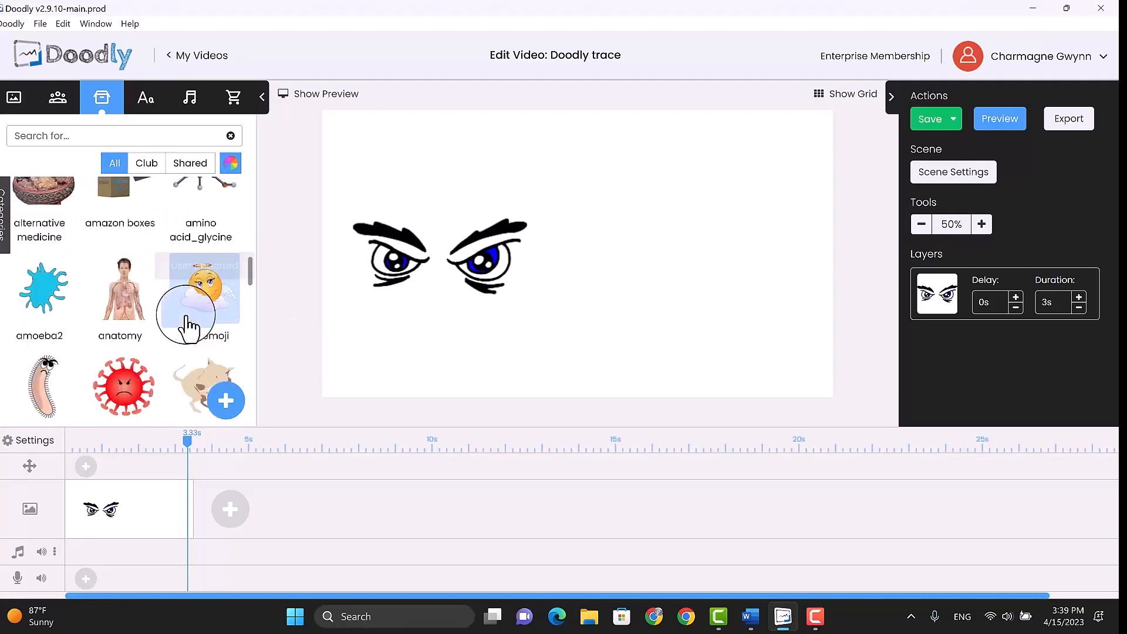
scroll(185, 317, up, 5)
scroll(187, 326, up, 3)
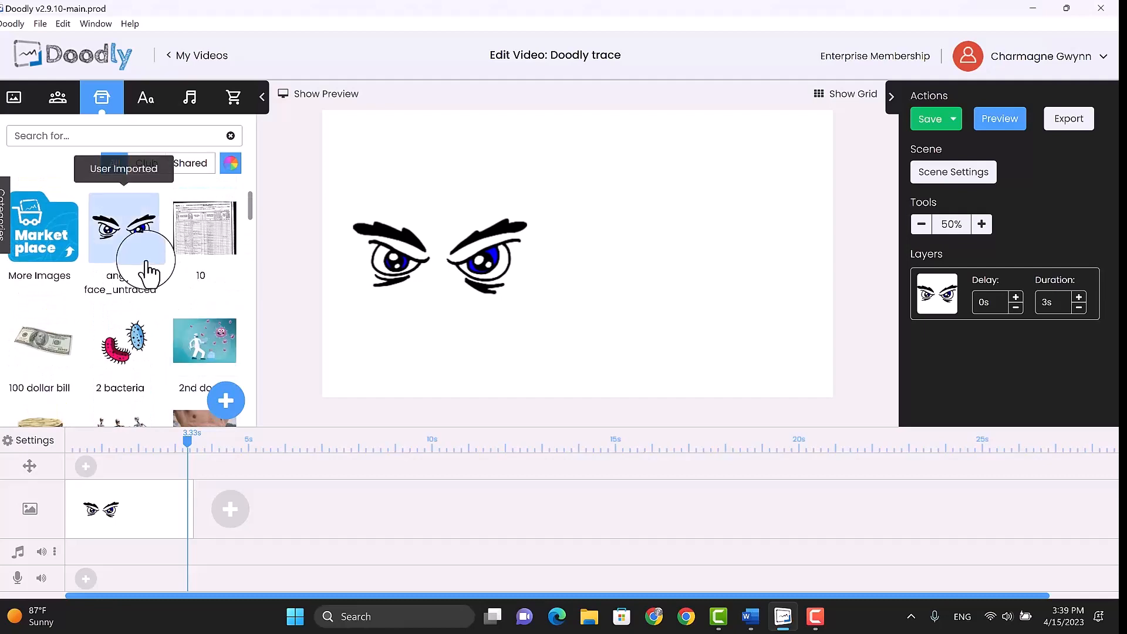
scroll(160, 275, down, 6)
scroll(146, 278, down, 5)
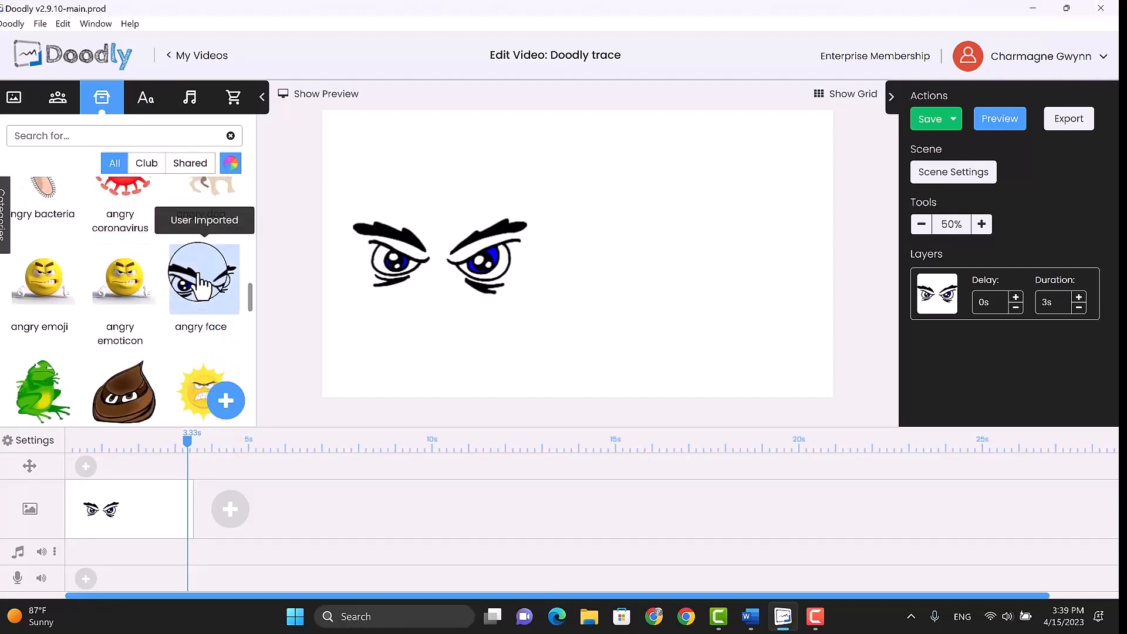
drag(199, 285, 687, 235)
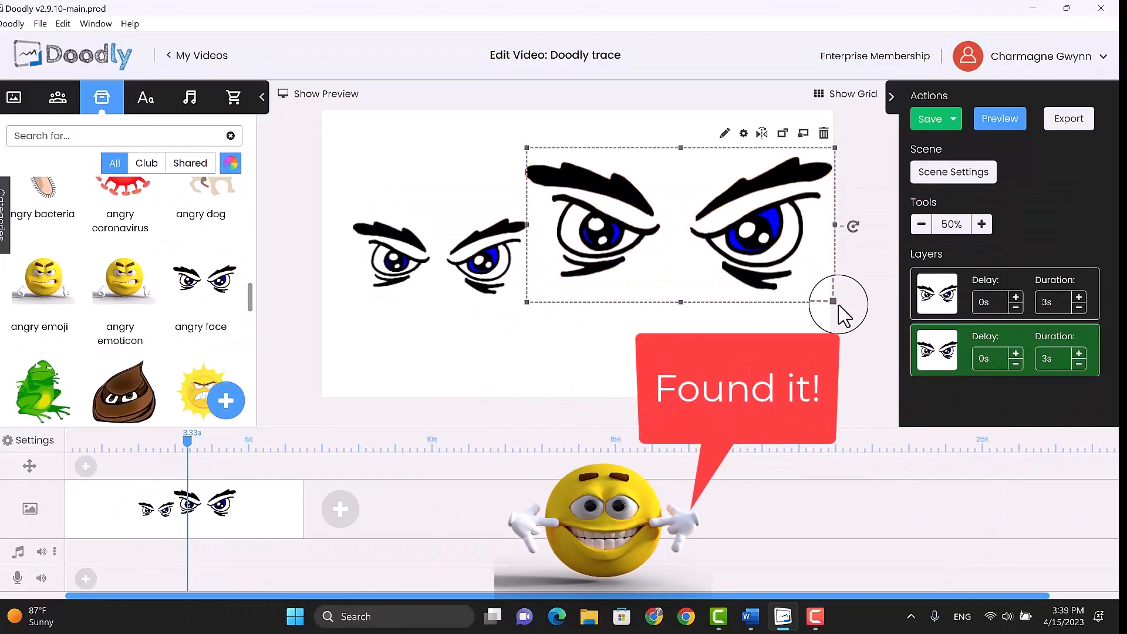
drag(833, 303, 676, 278)
click(699, 349)
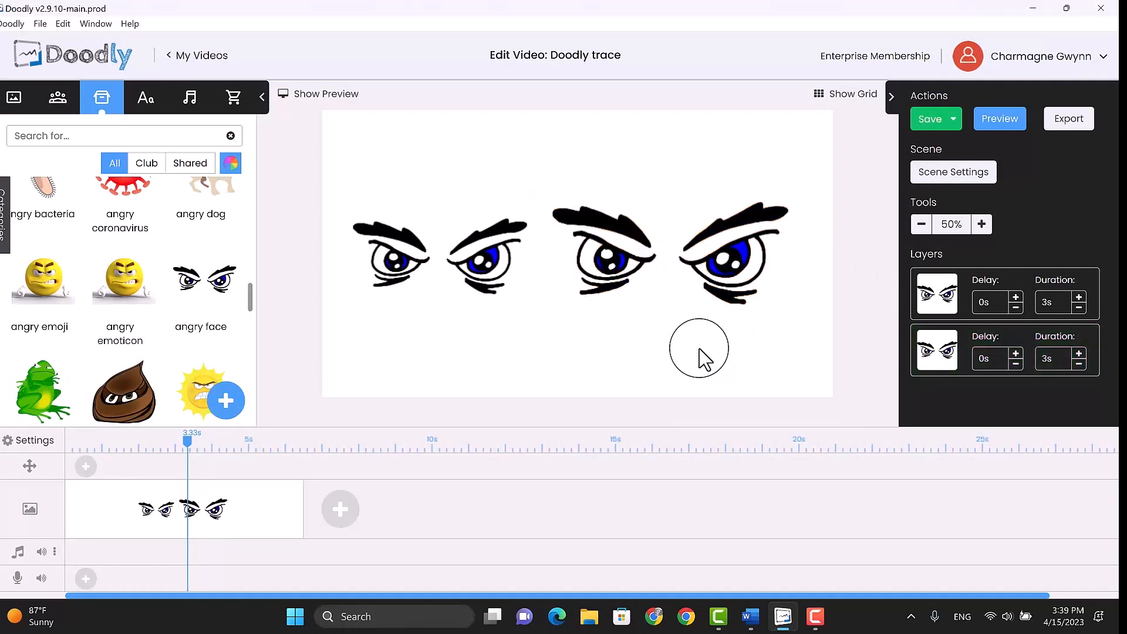
Open the angry face image in the right half of the canvas for editing its reveal paths
click(465, 244)
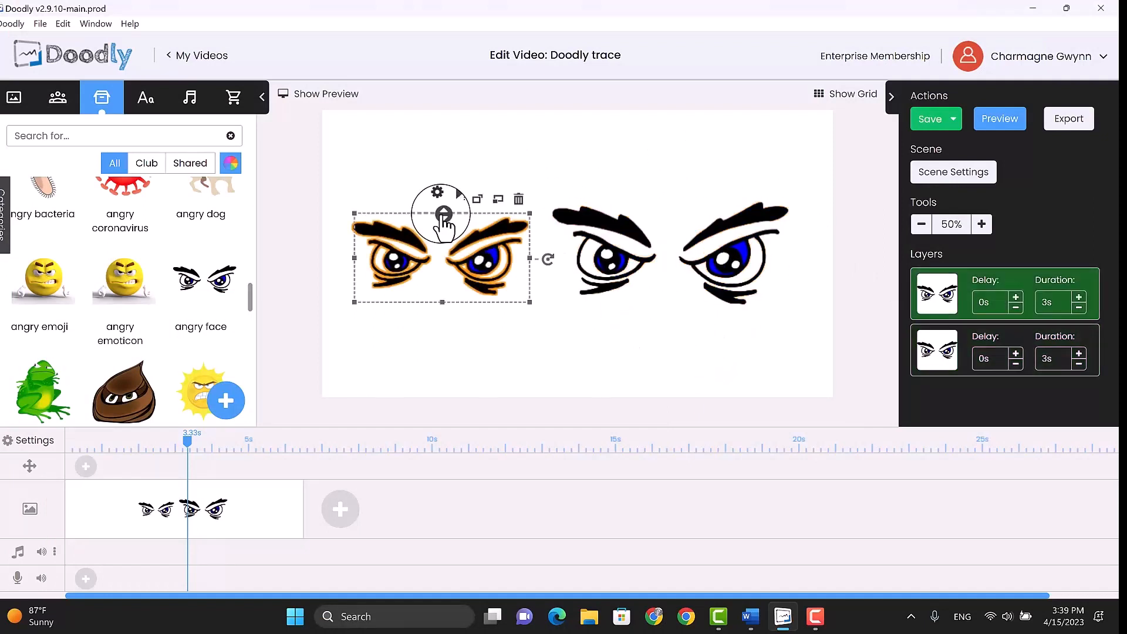
click(684, 336)
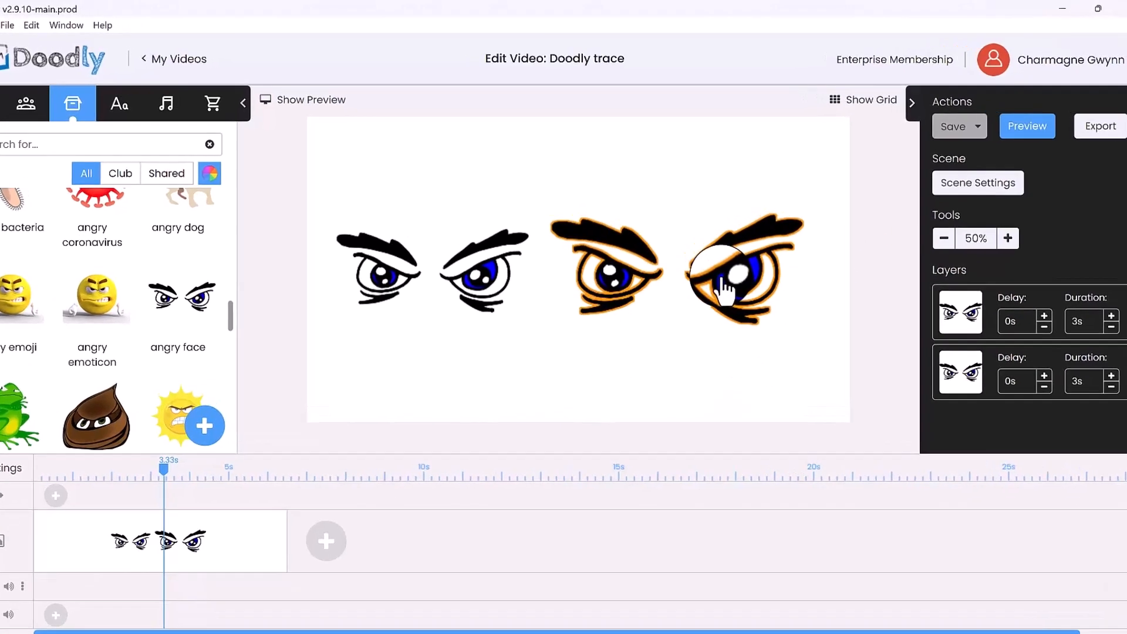
click(722, 258)
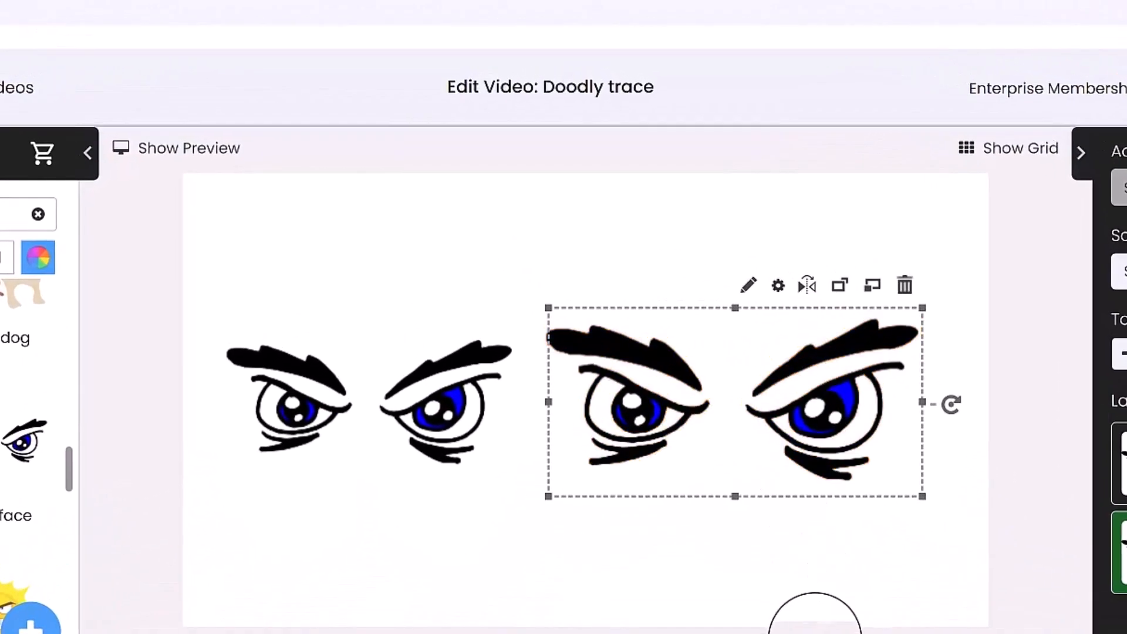
click(750, 285)
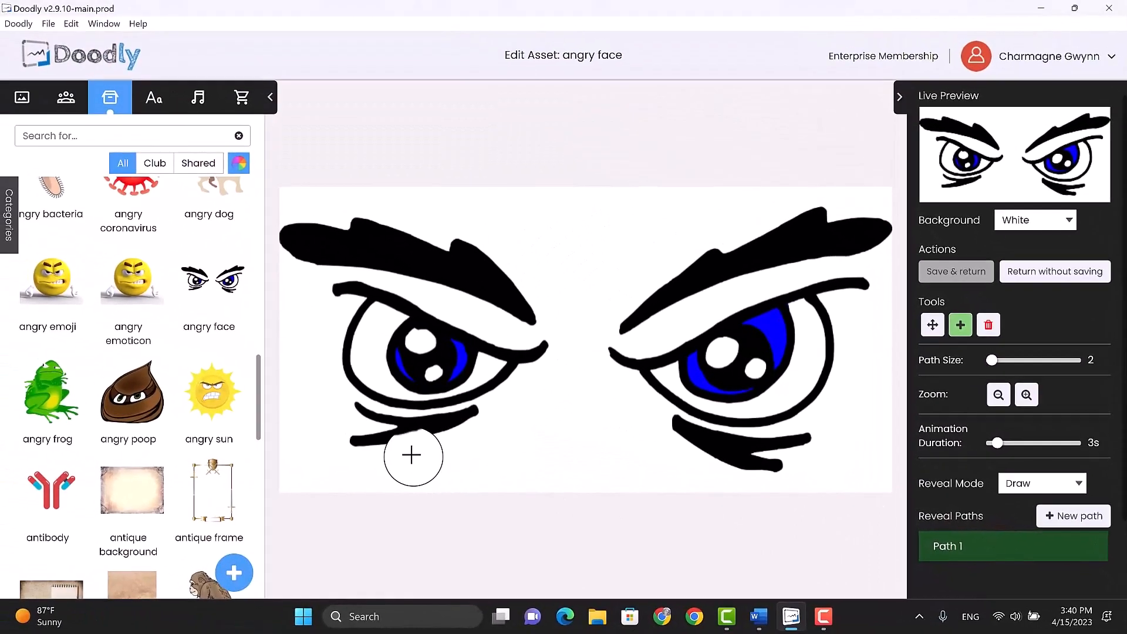
Trace Path 1 with anchor points around the forked wrinkle under the left eye, starting at its lower outer tip
drag(404, 456, 355, 451)
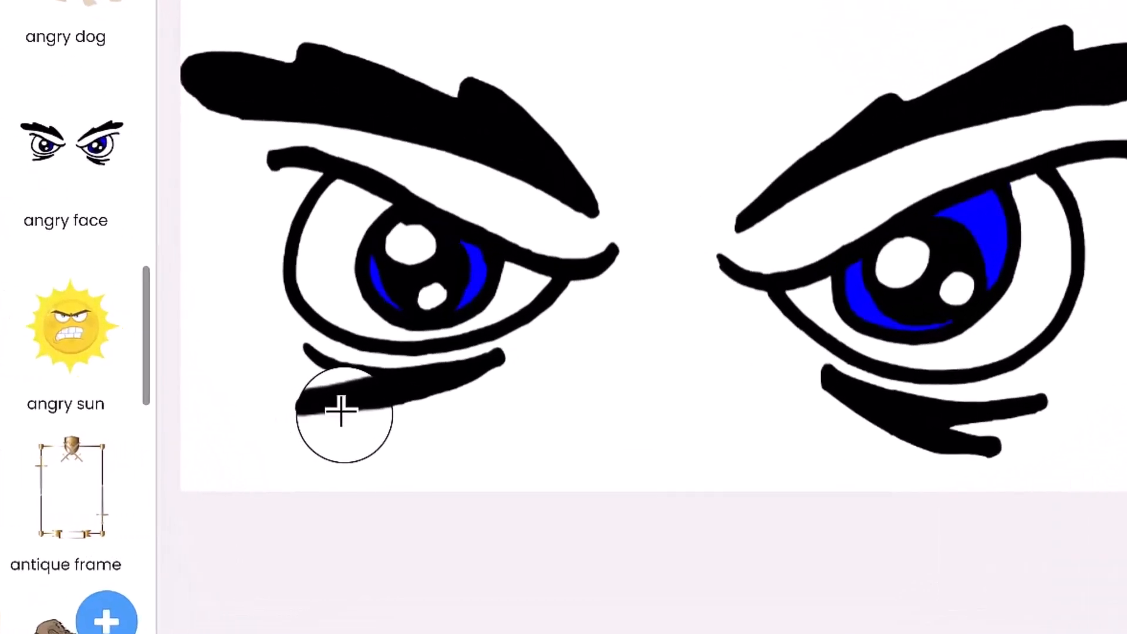
click(343, 414)
click(392, 404)
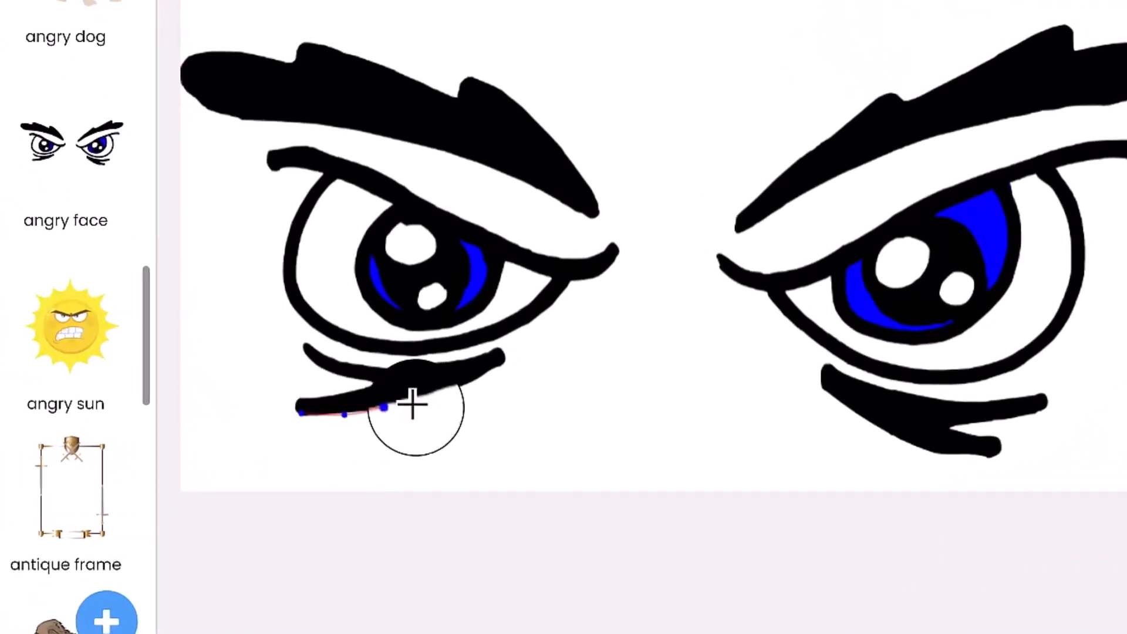
click(440, 396)
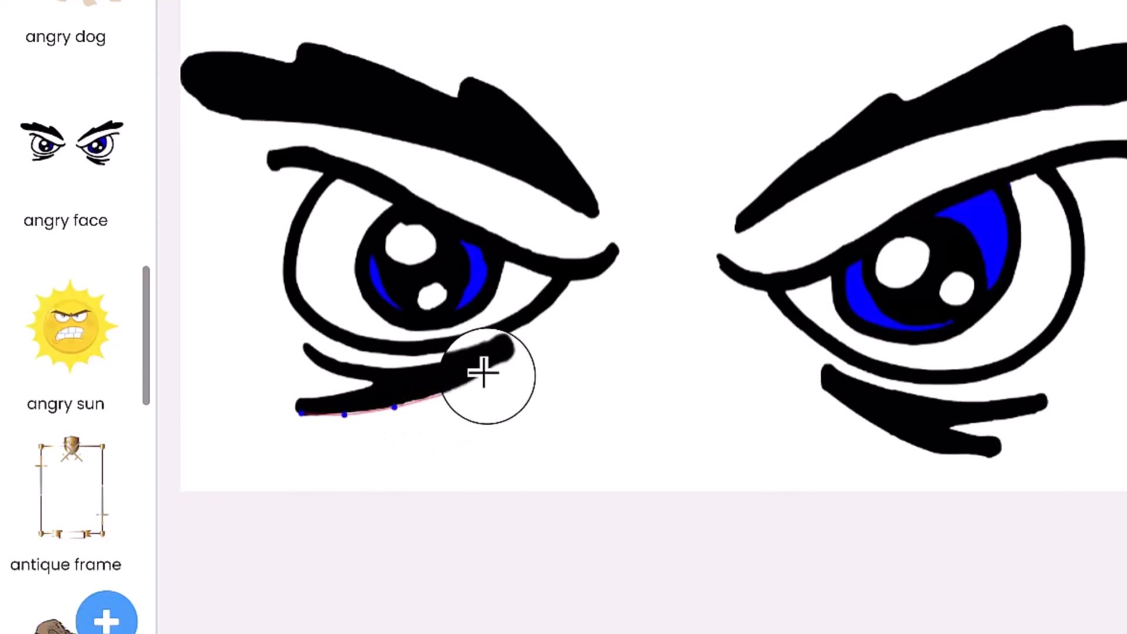
click(484, 375)
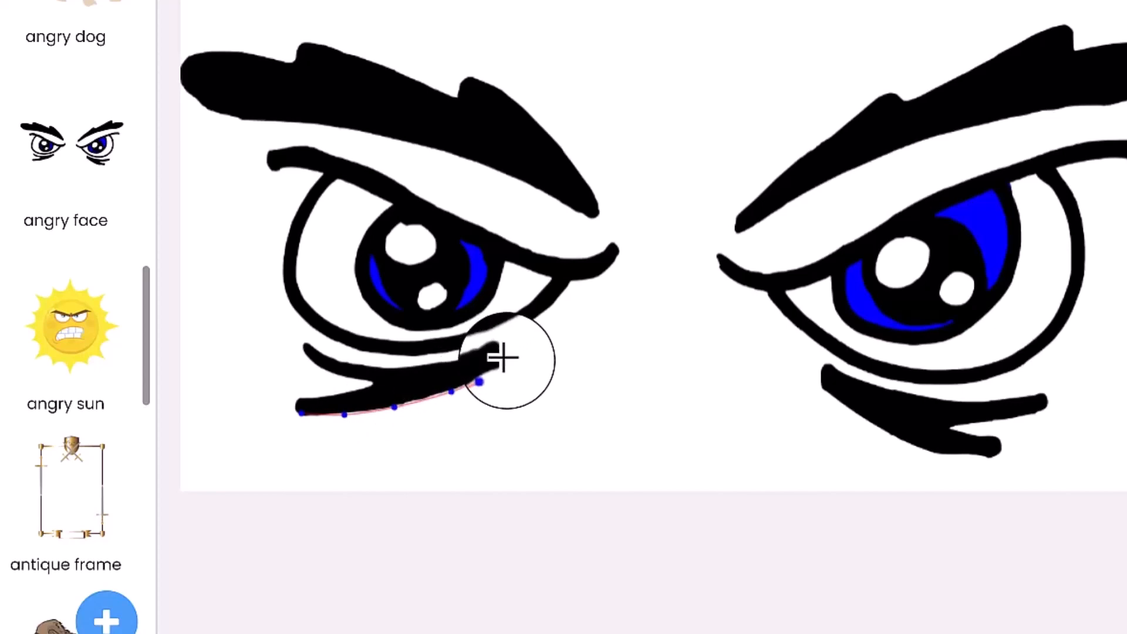
click(507, 359)
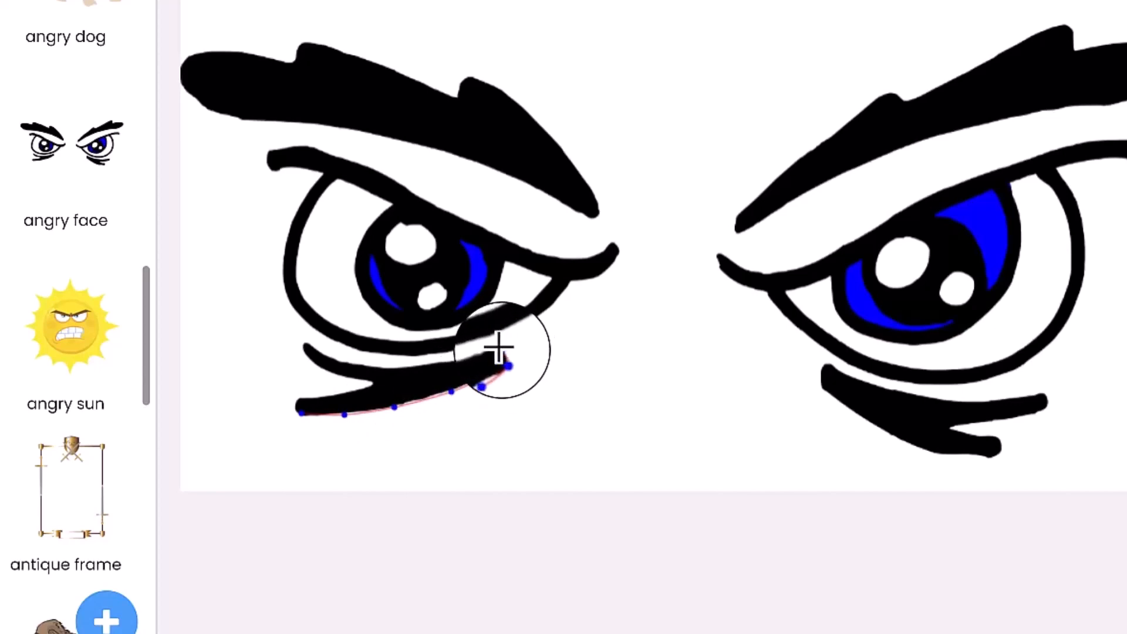
click(499, 348)
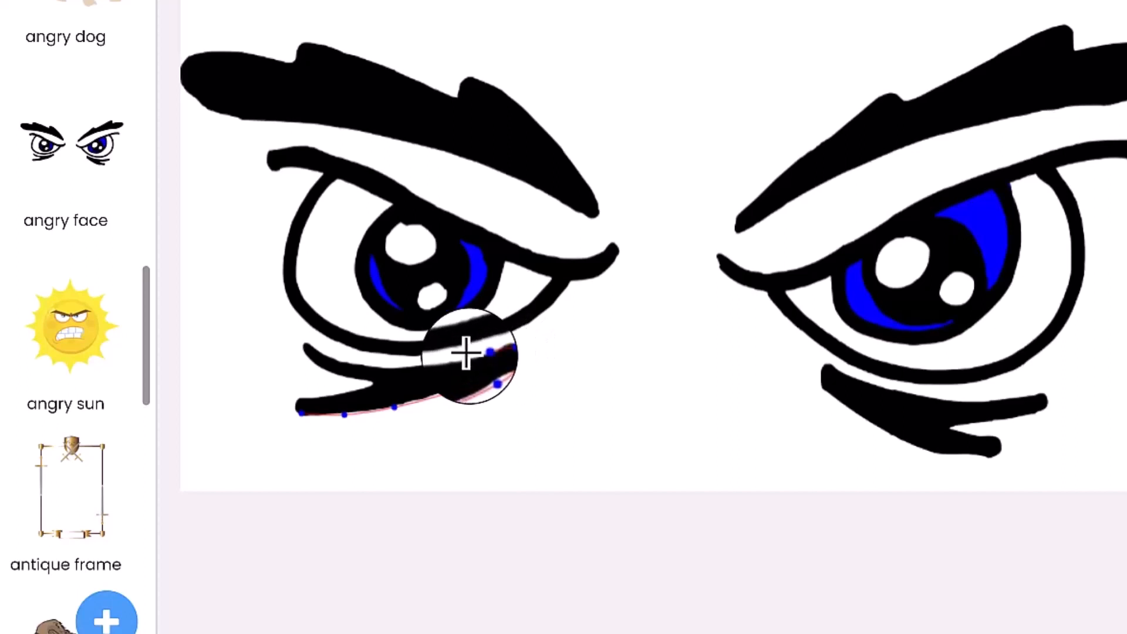
click(420, 362)
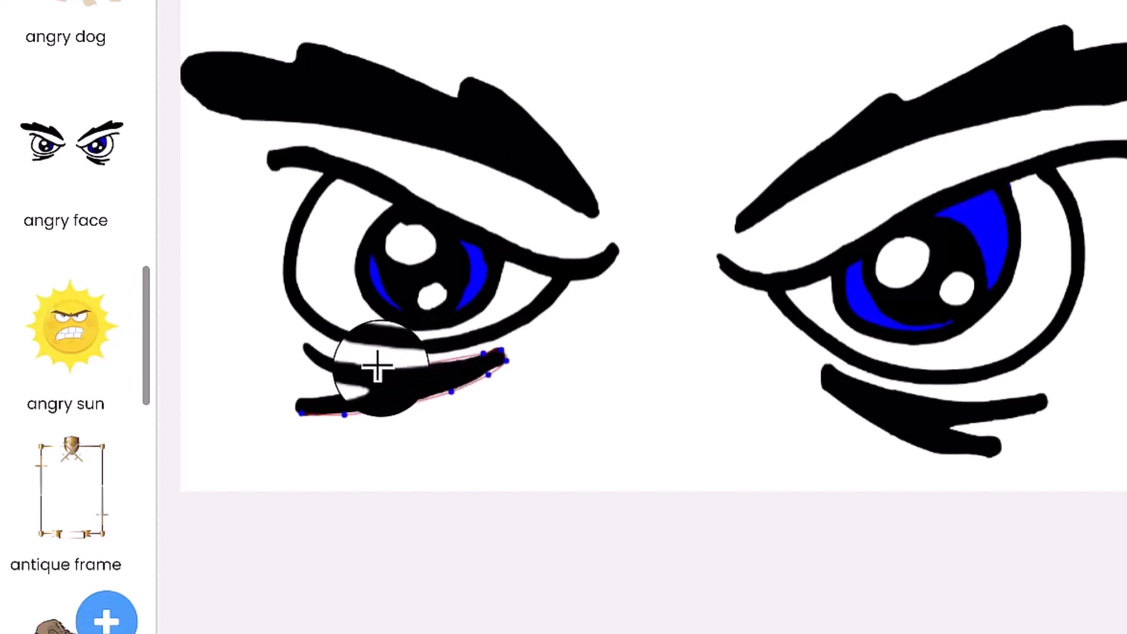
click(365, 366)
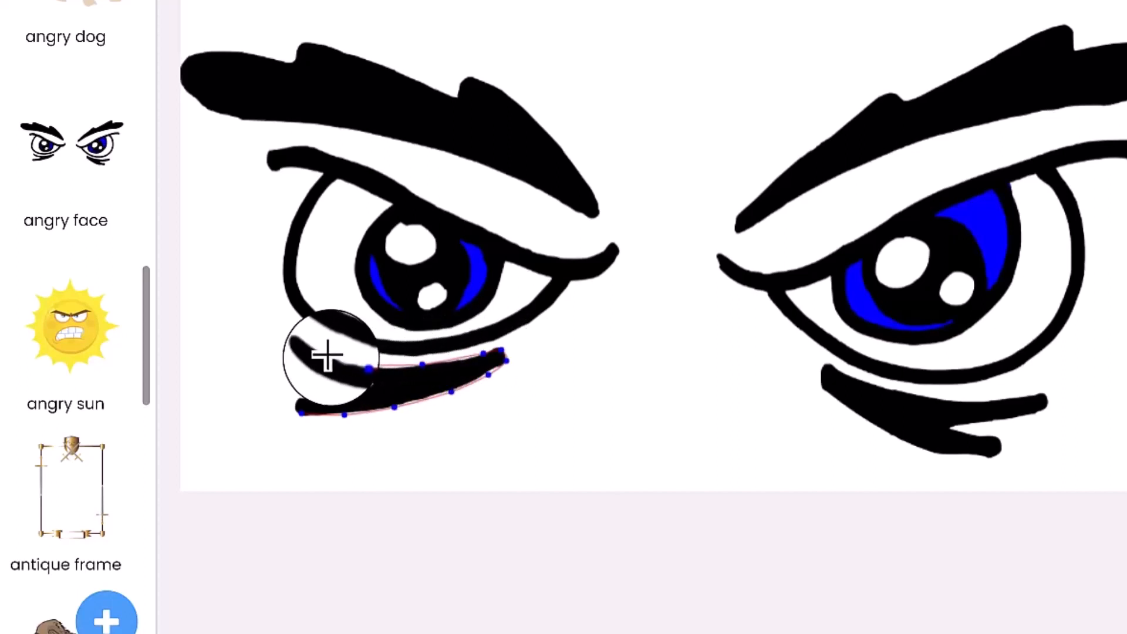
click(328, 354)
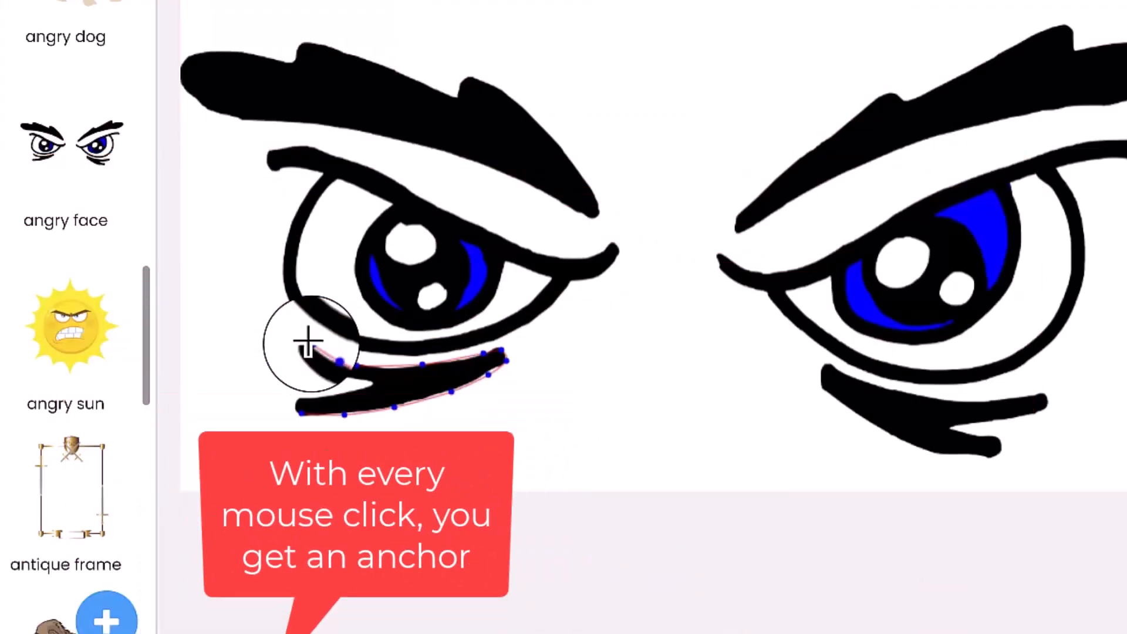
click(309, 342)
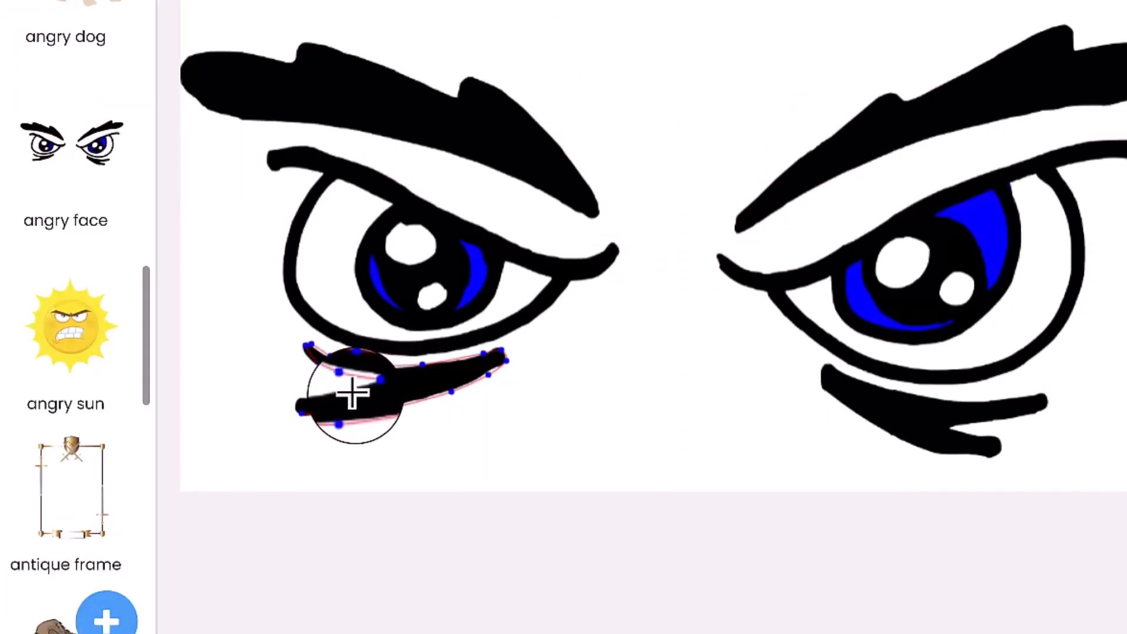
click(323, 398)
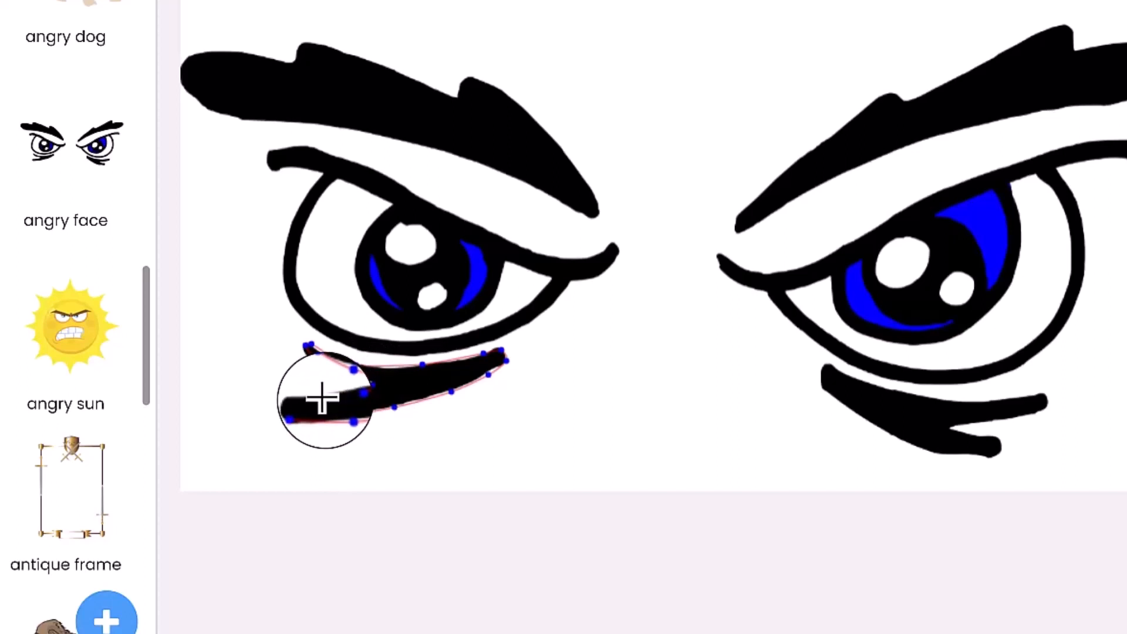
click(303, 398)
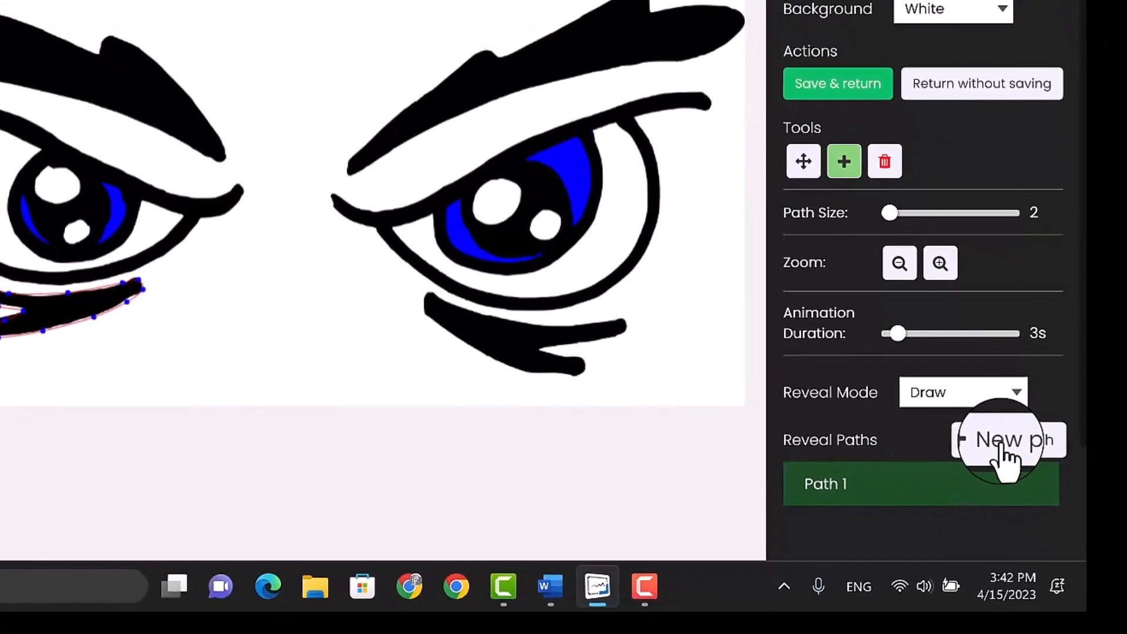
Add a second reveal path and trace it along the left eye's lower outline, from the inner corner around to the upper lid's underside
click(1014, 458)
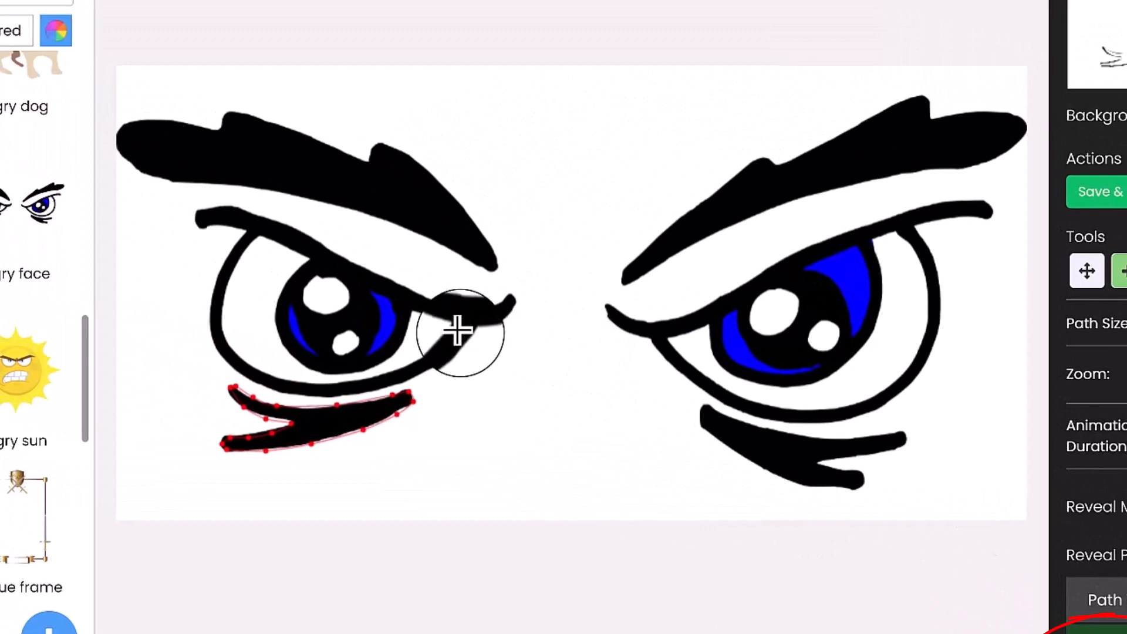
click(460, 331)
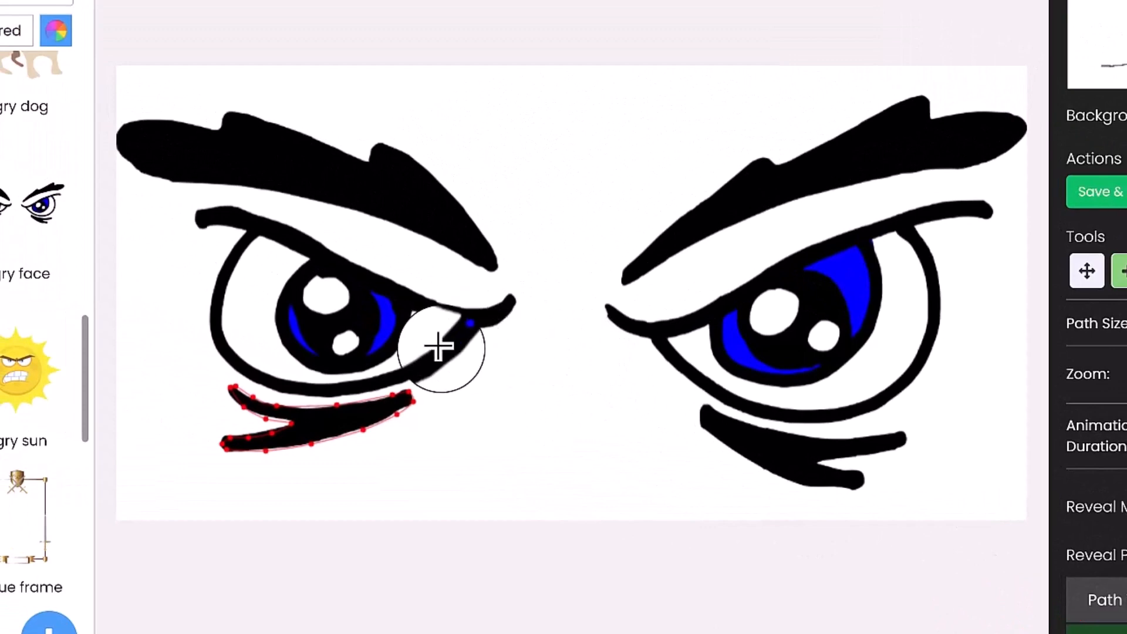
click(358, 387)
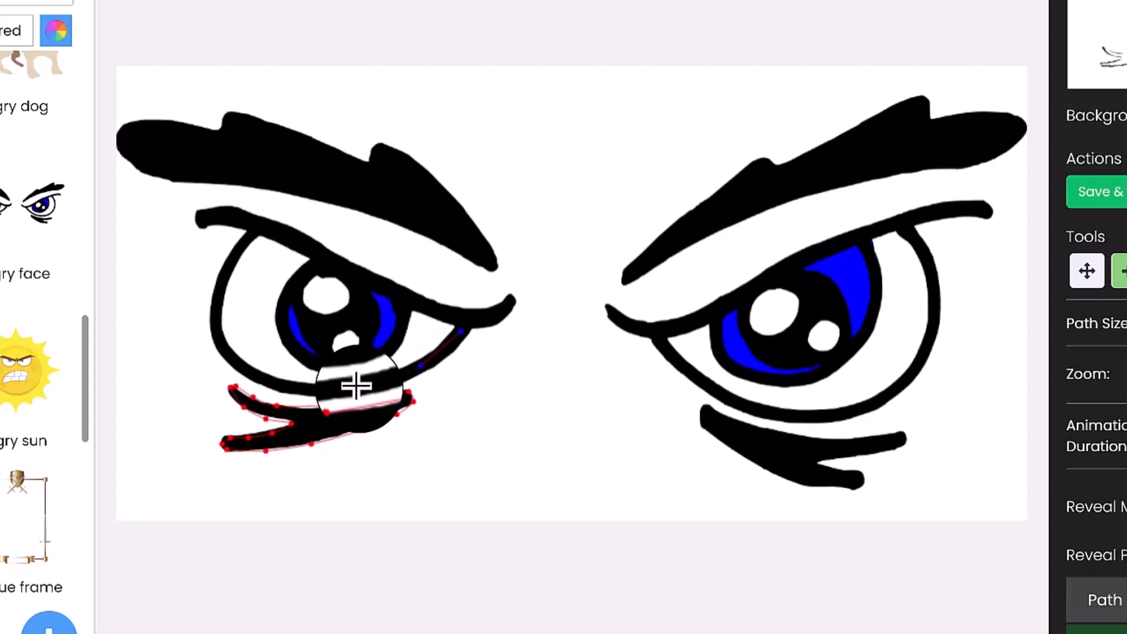
click(278, 382)
click(237, 357)
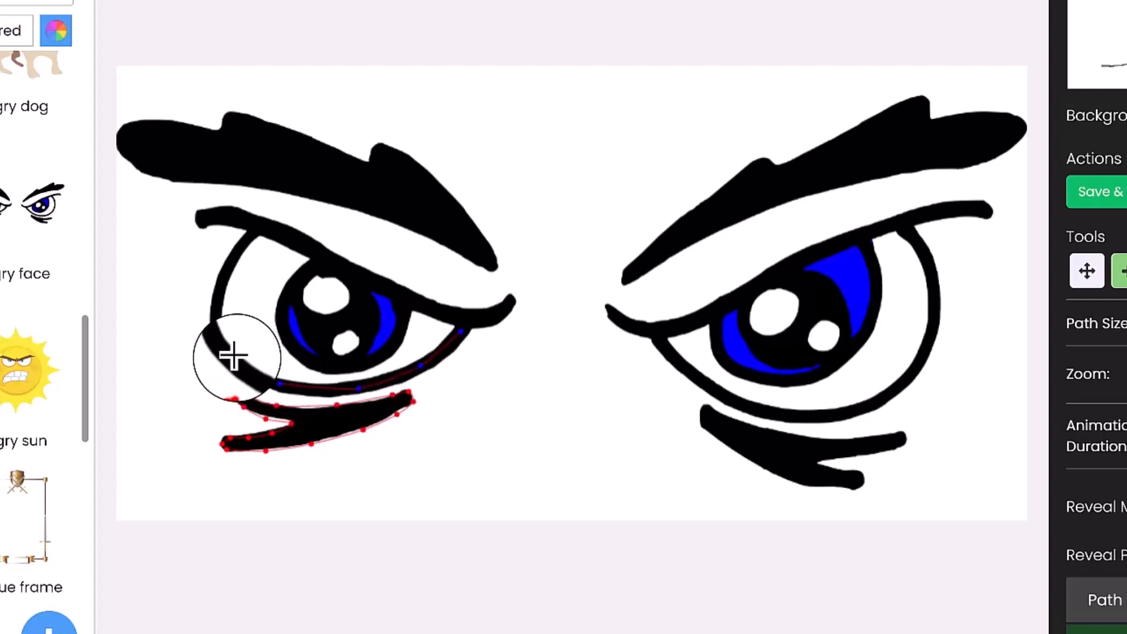
click(215, 315)
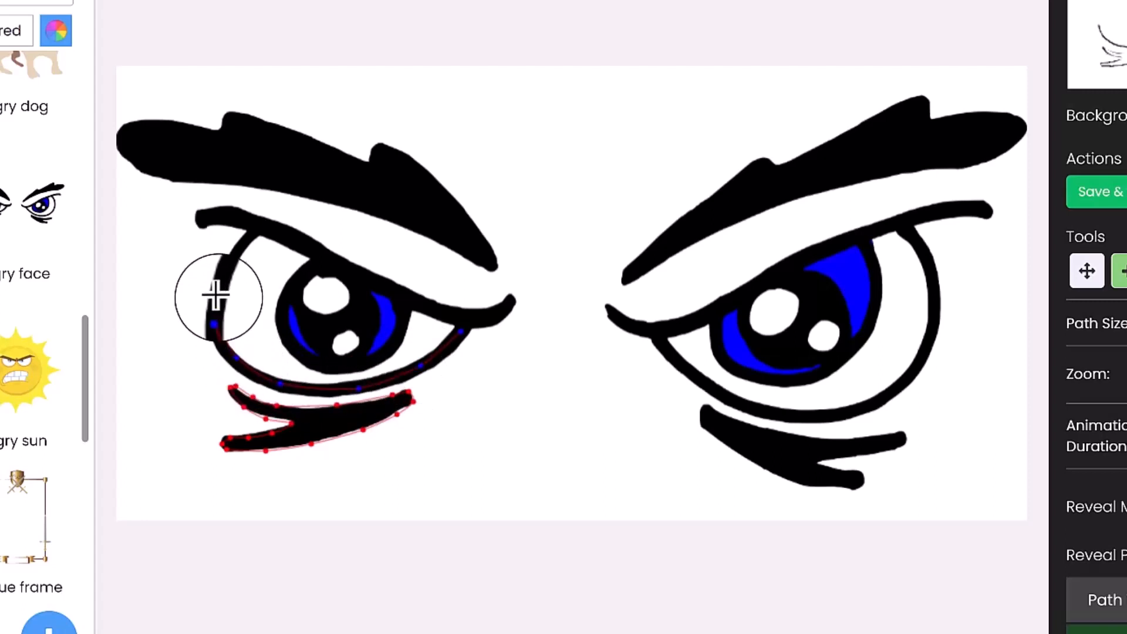
click(214, 289)
click(230, 258)
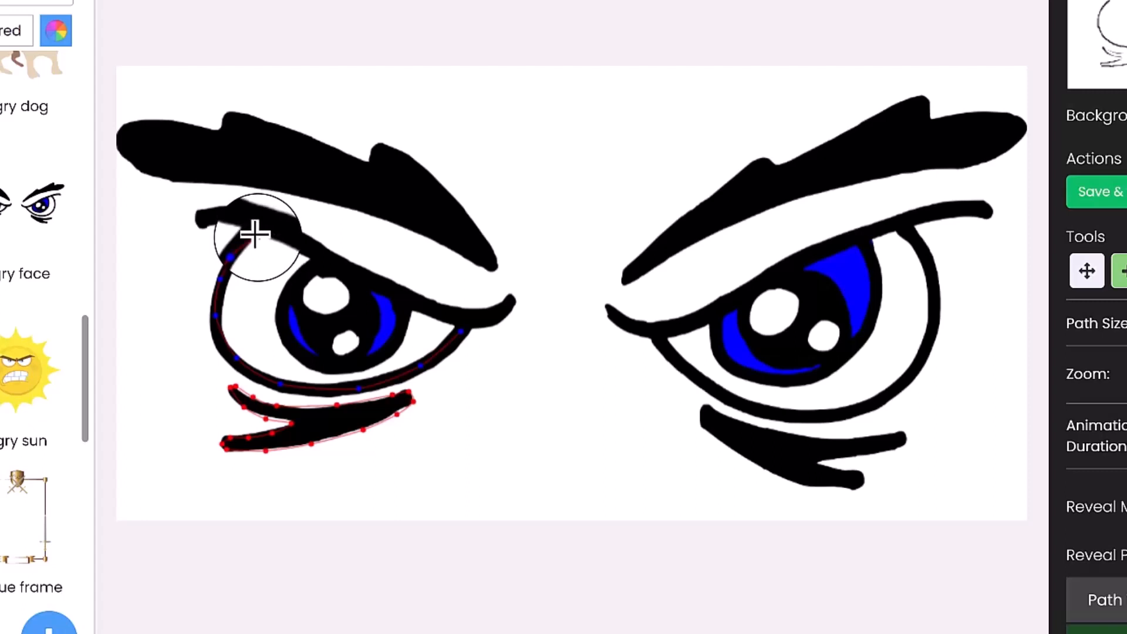
click(259, 238)
click(249, 229)
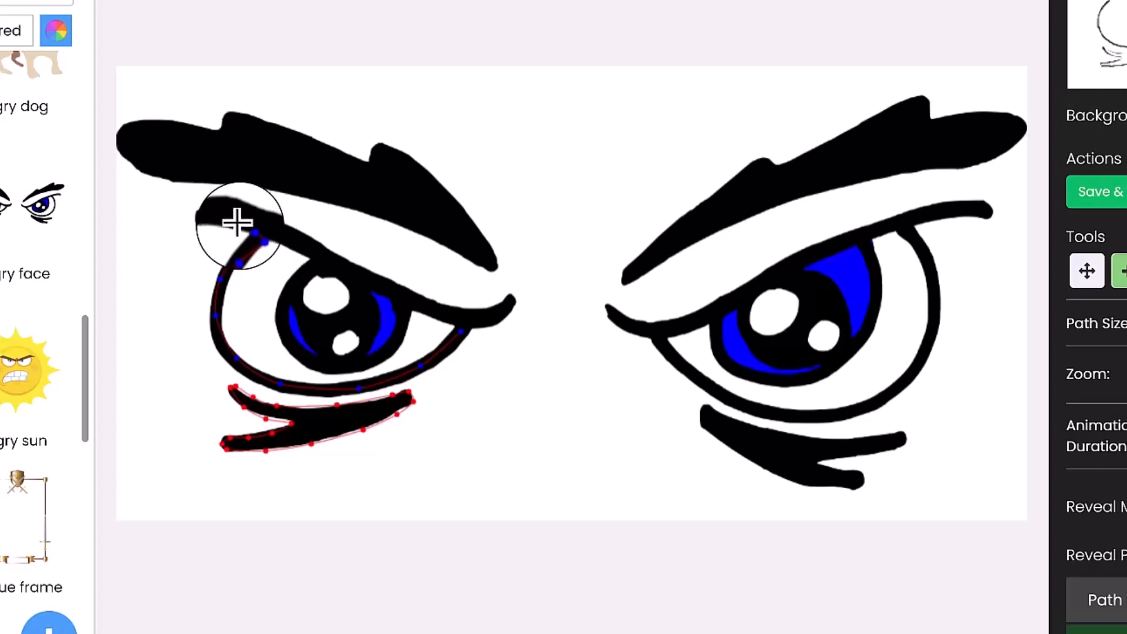
Continue Path 2 with anchor points around the outer tip of the left eye's upper lid line
click(218, 223)
click(200, 228)
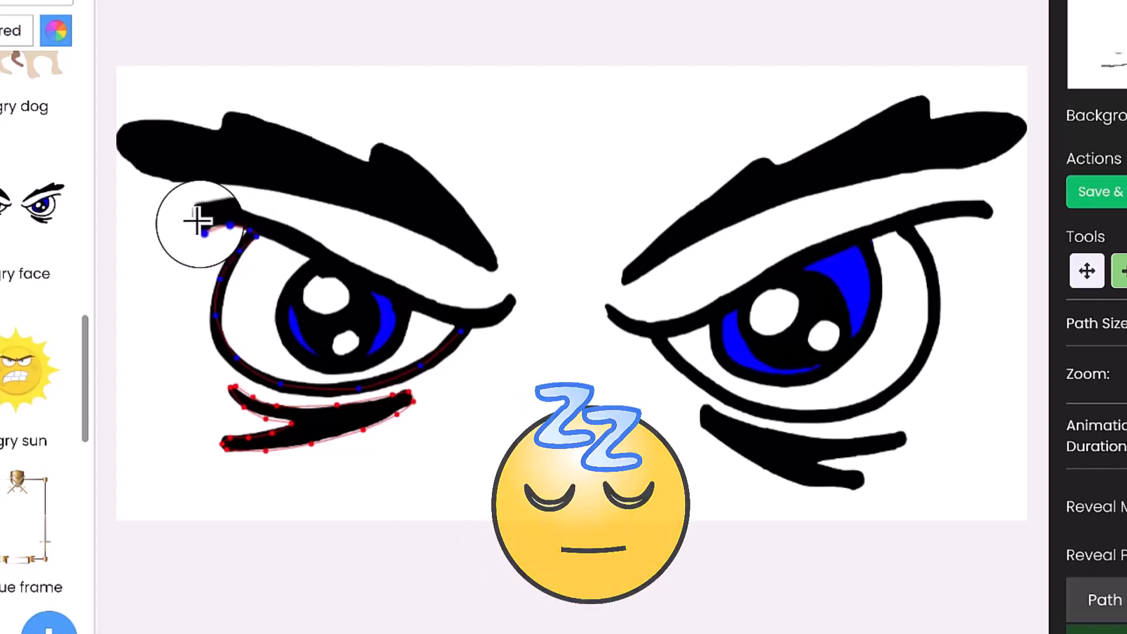
click(195, 214)
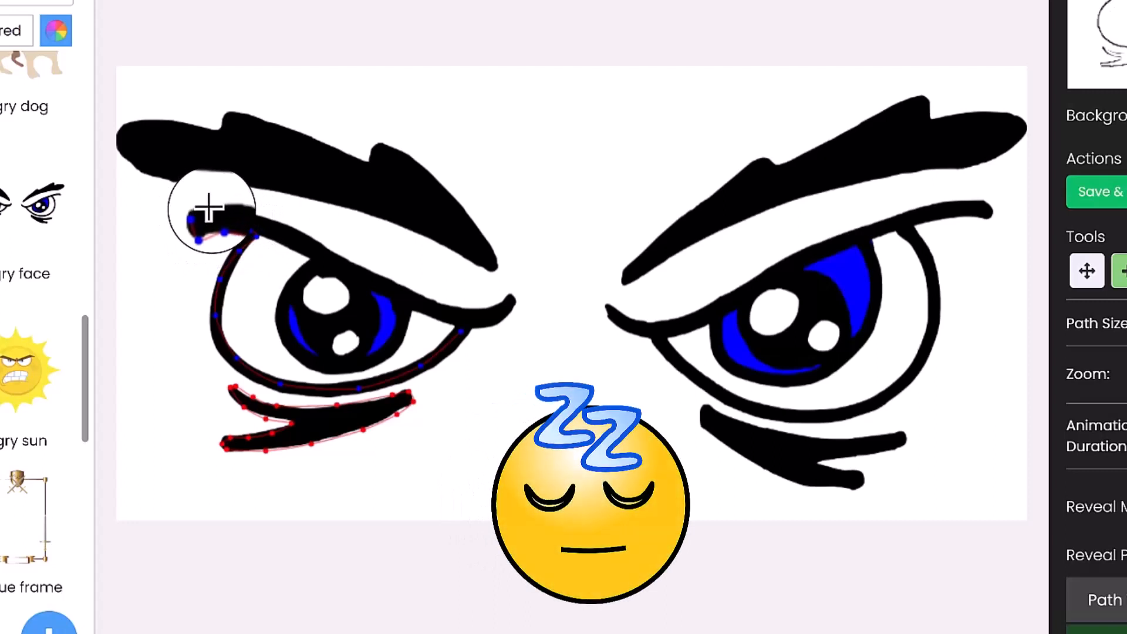
click(237, 207)
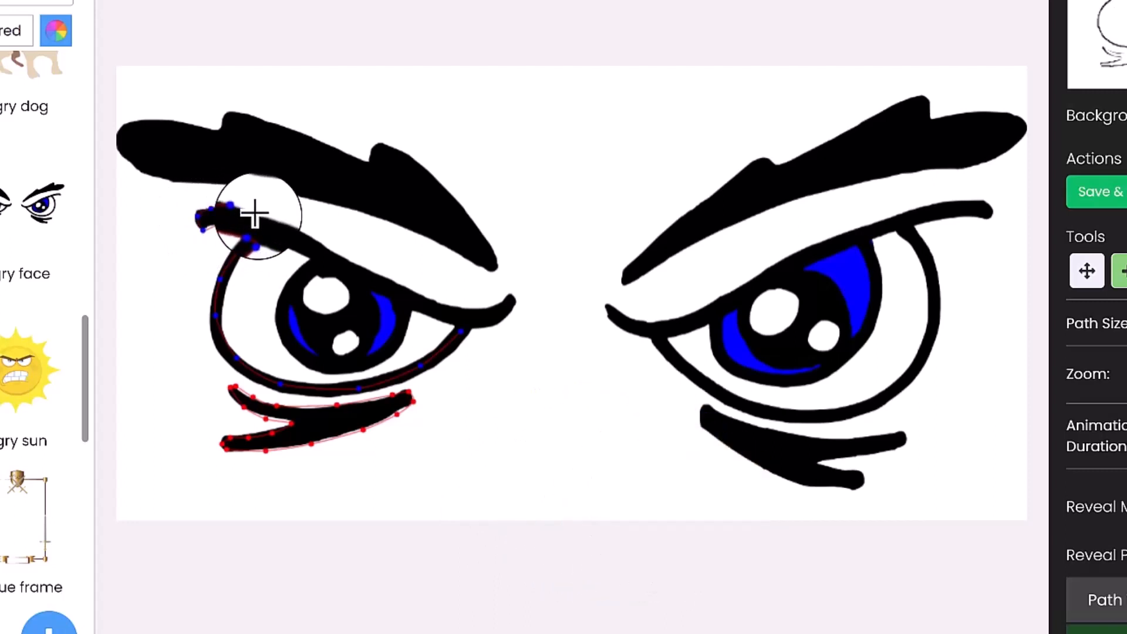
click(261, 216)
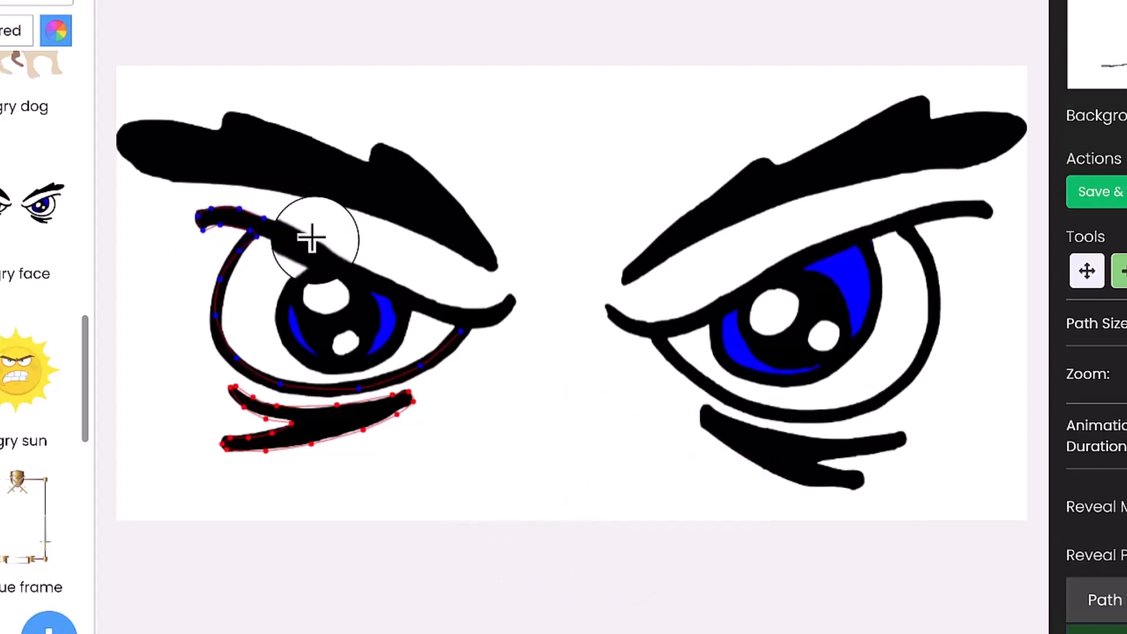
Extend Path 2 along the top edge of the left eye's upper lid and around its inner tip back to the path's start
click(345, 257)
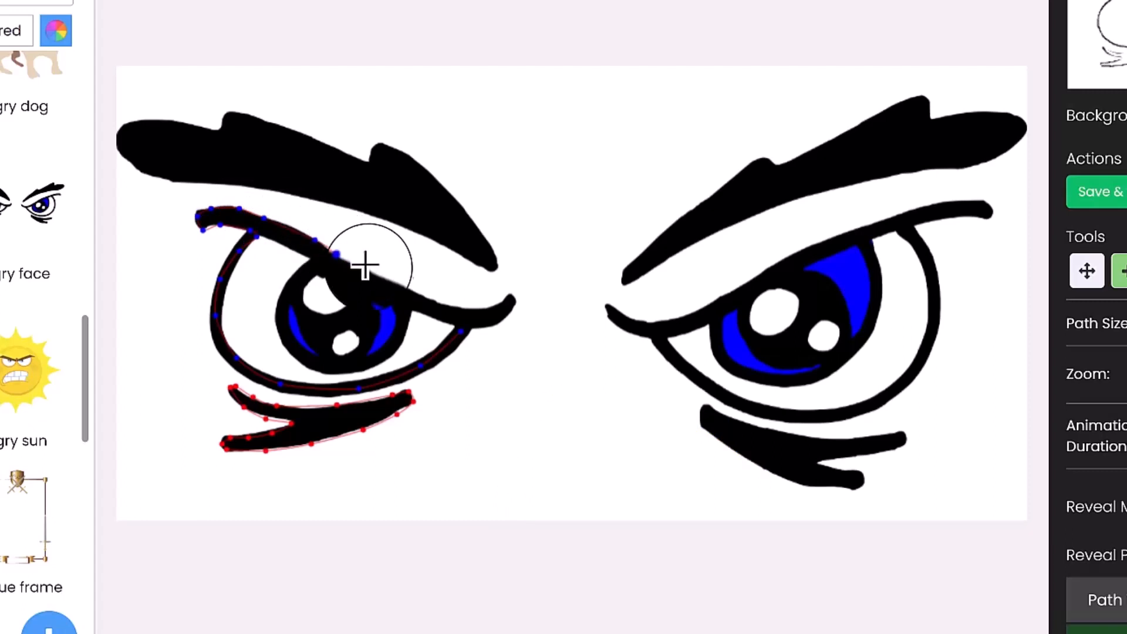
click(408, 288)
click(434, 300)
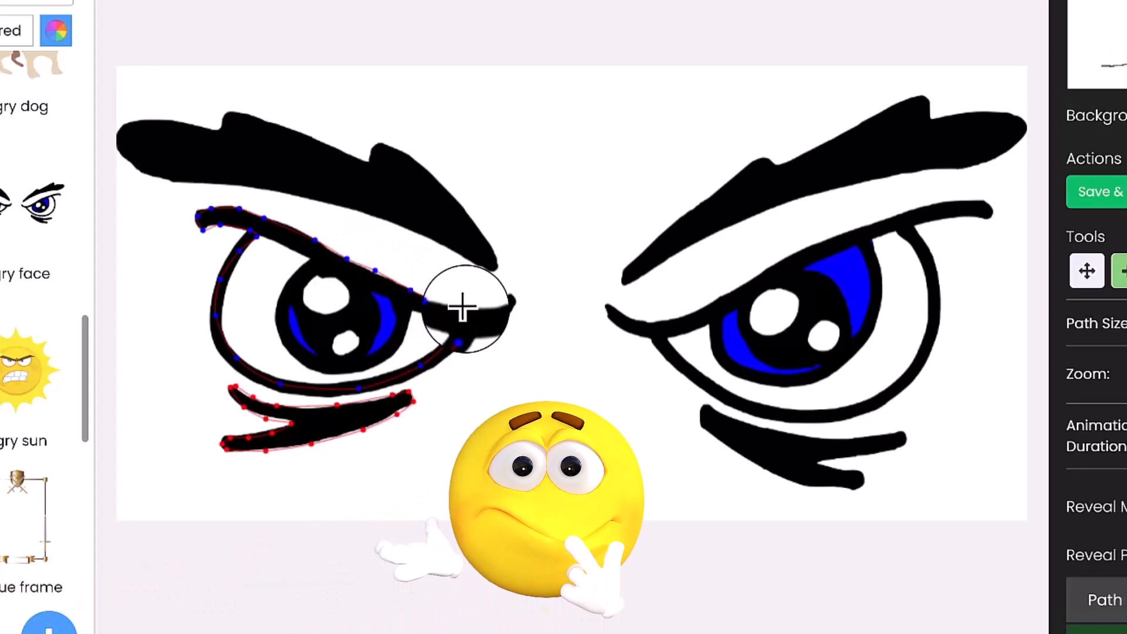
click(492, 307)
click(509, 294)
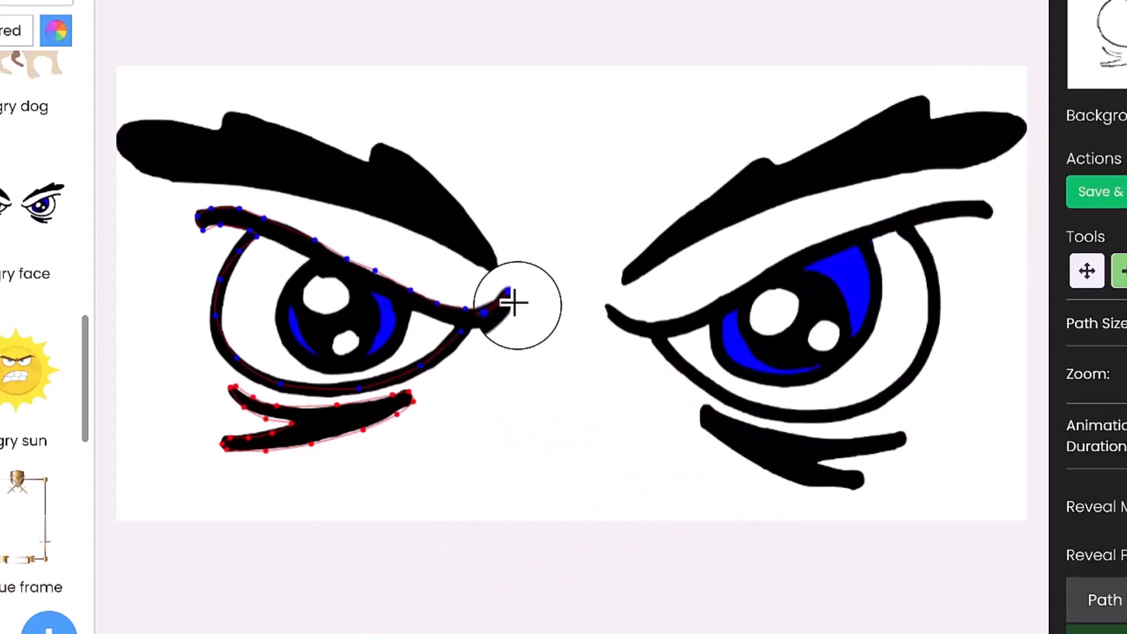
click(512, 305)
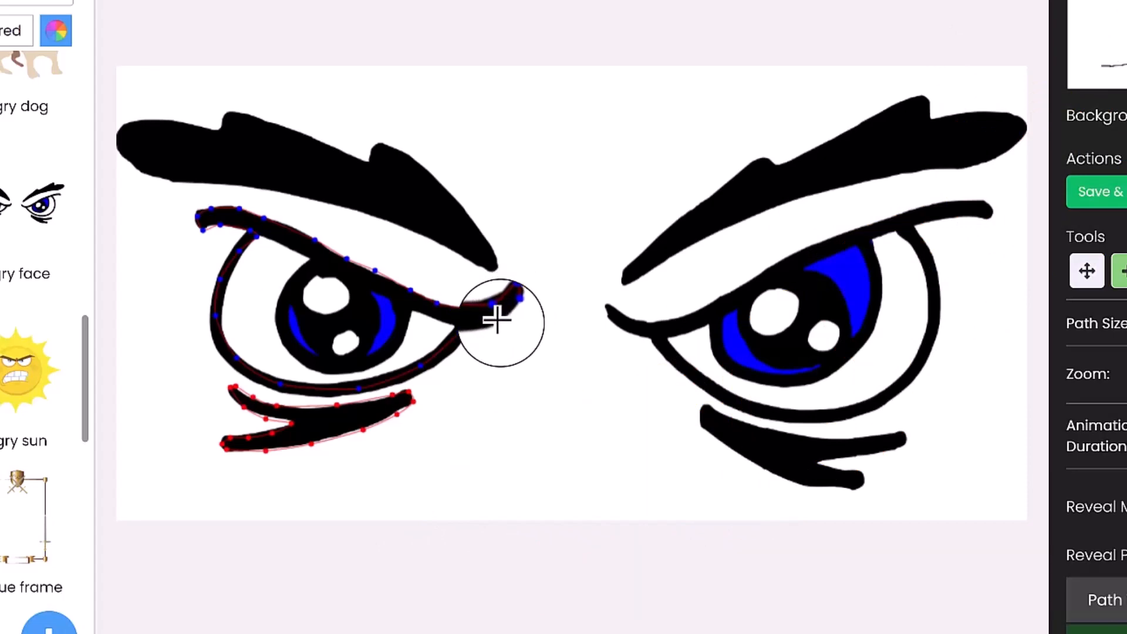
click(469, 328)
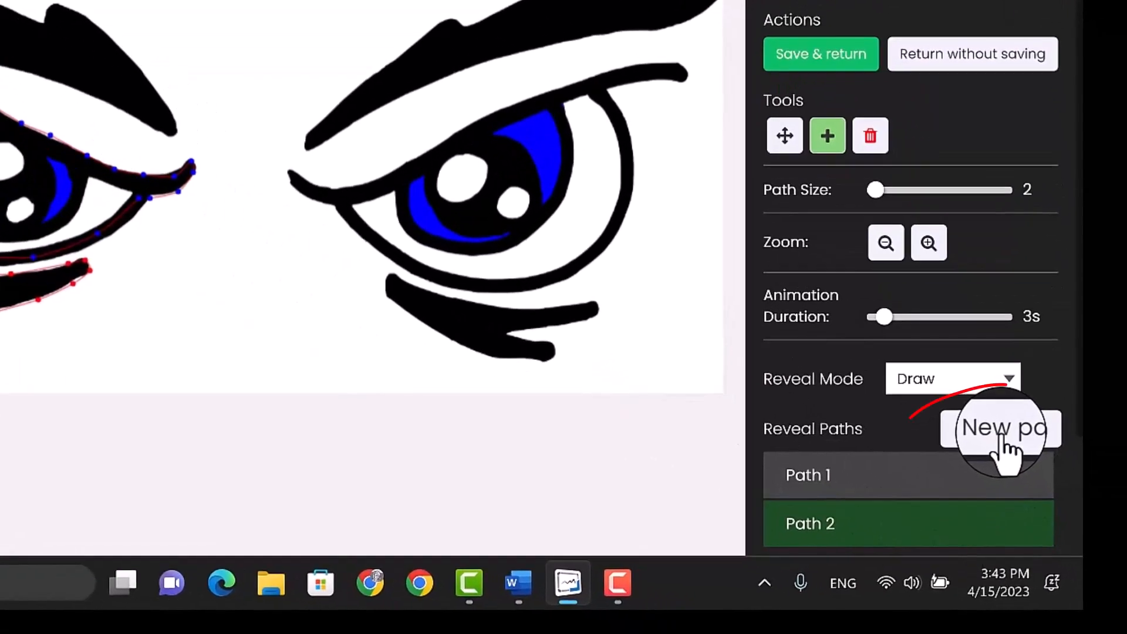
Add more reveal paths and trace Path 3 around the left eye's iris, from under the outer upper lid to the inner corner
click(1019, 457)
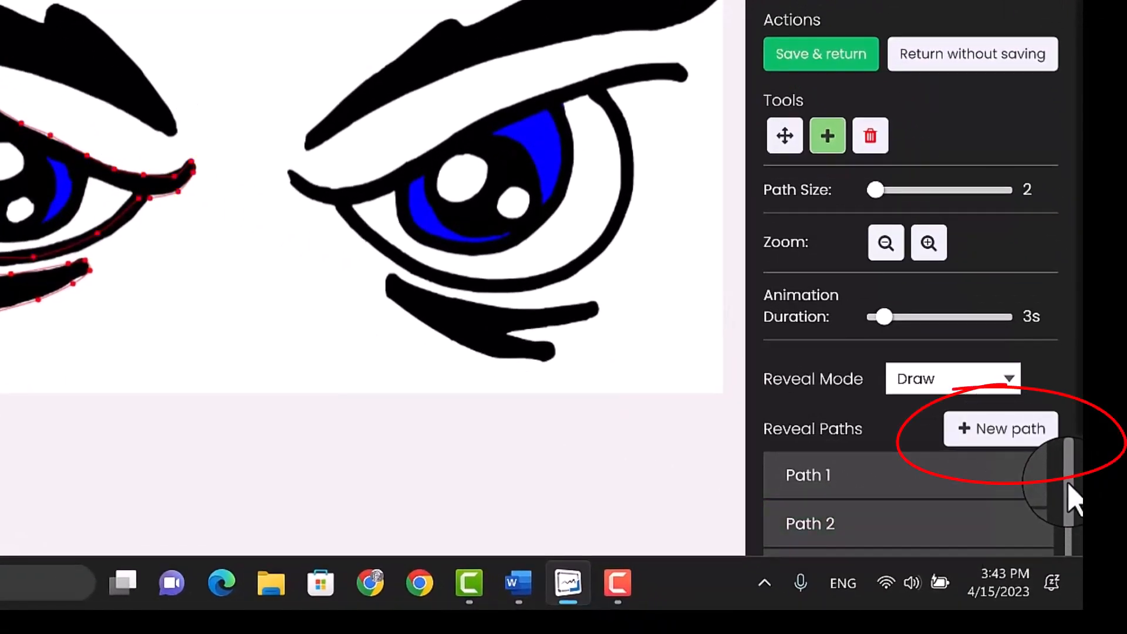
scroll(1076, 508, down, 1)
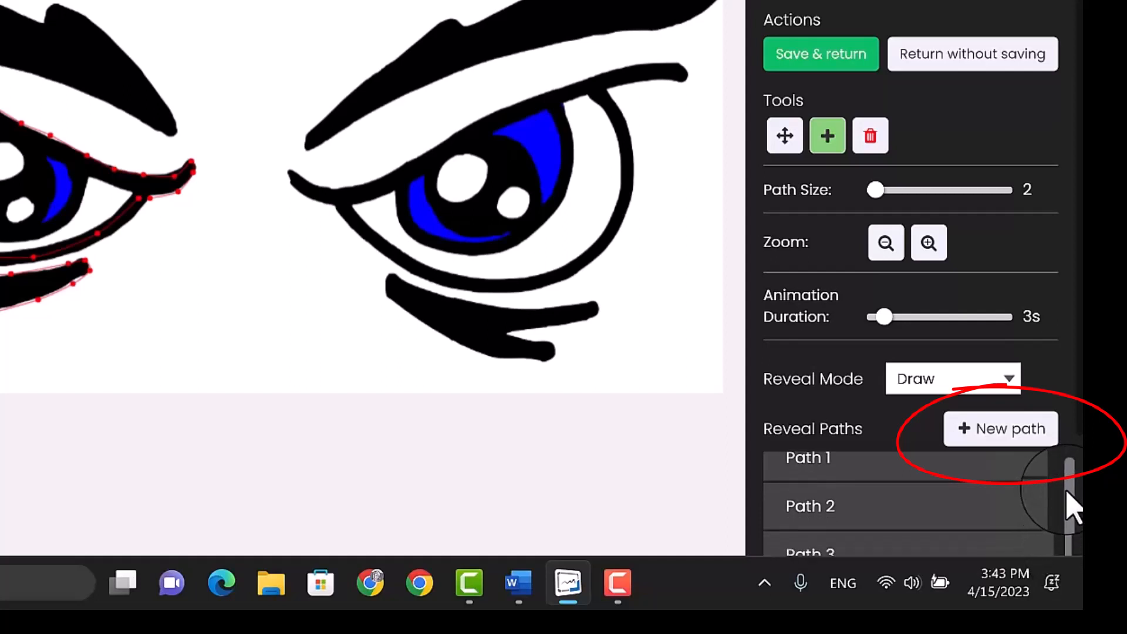
scroll(1079, 352, down, 1)
scroll(1079, 352, down, 2)
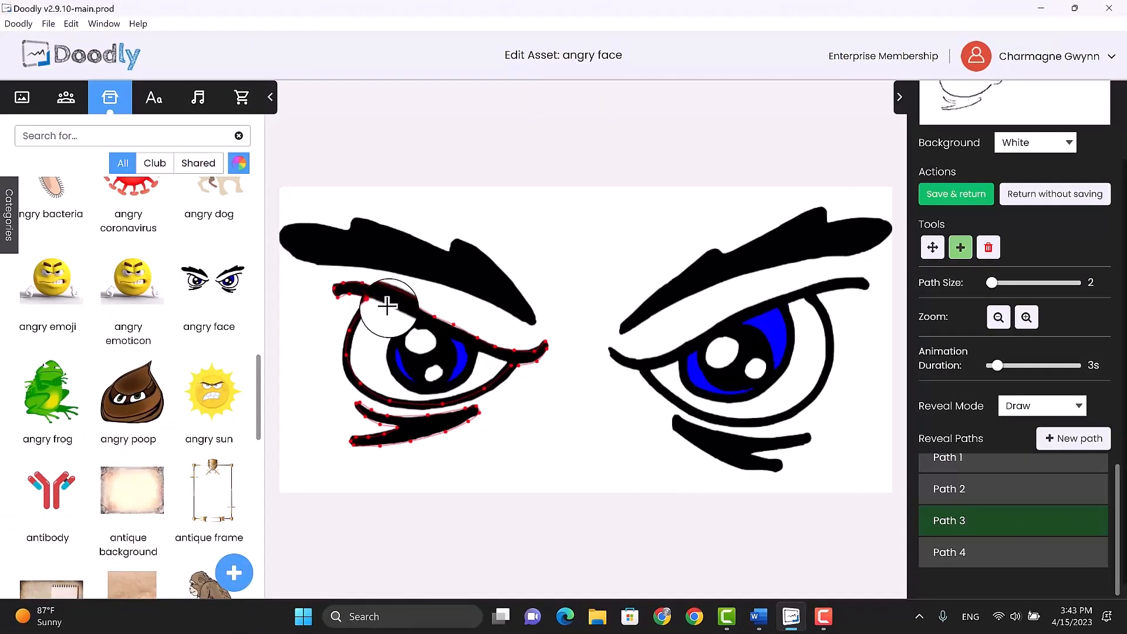
drag(376, 300, 397, 310)
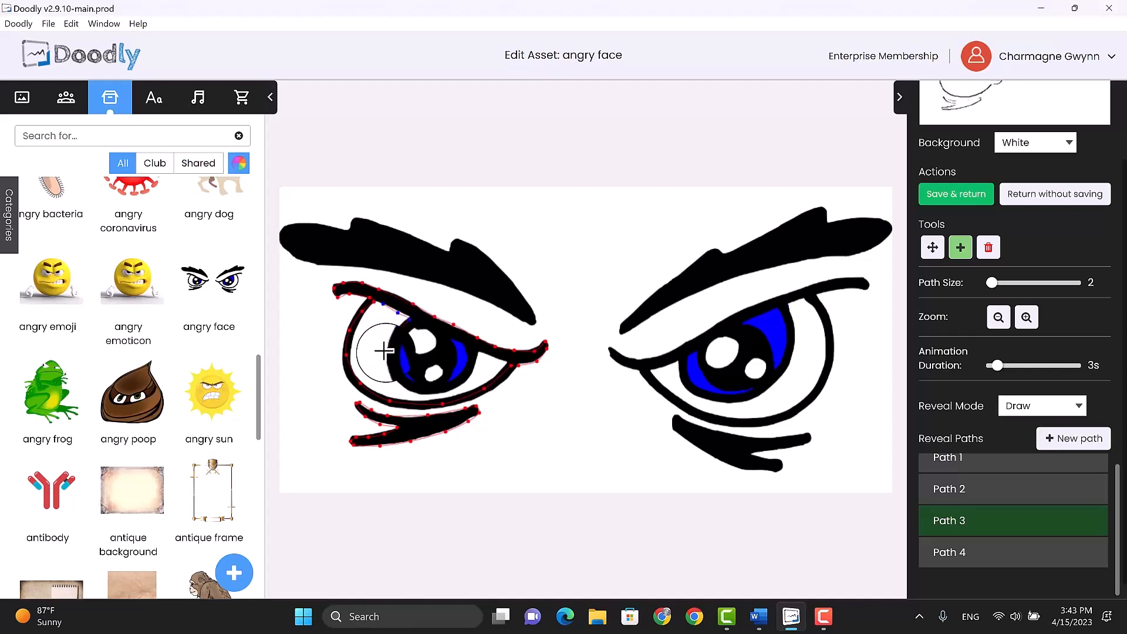
mouse_move(395, 379)
mouse_down()
mouse_move(418, 391)
mouse_move(463, 379)
mouse_up()
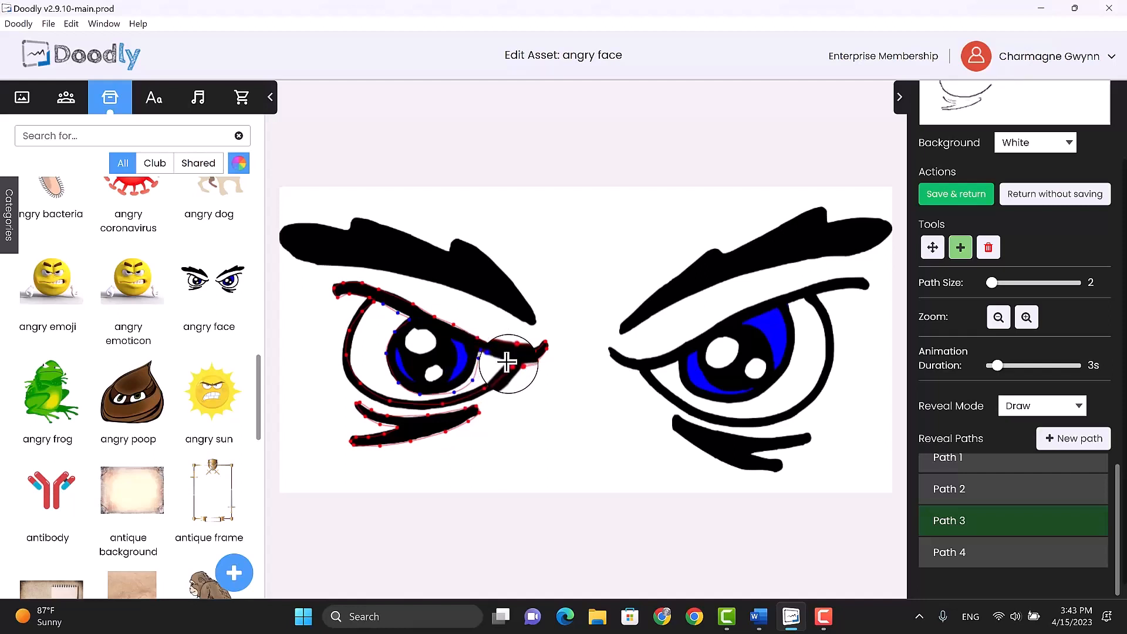
click(509, 363)
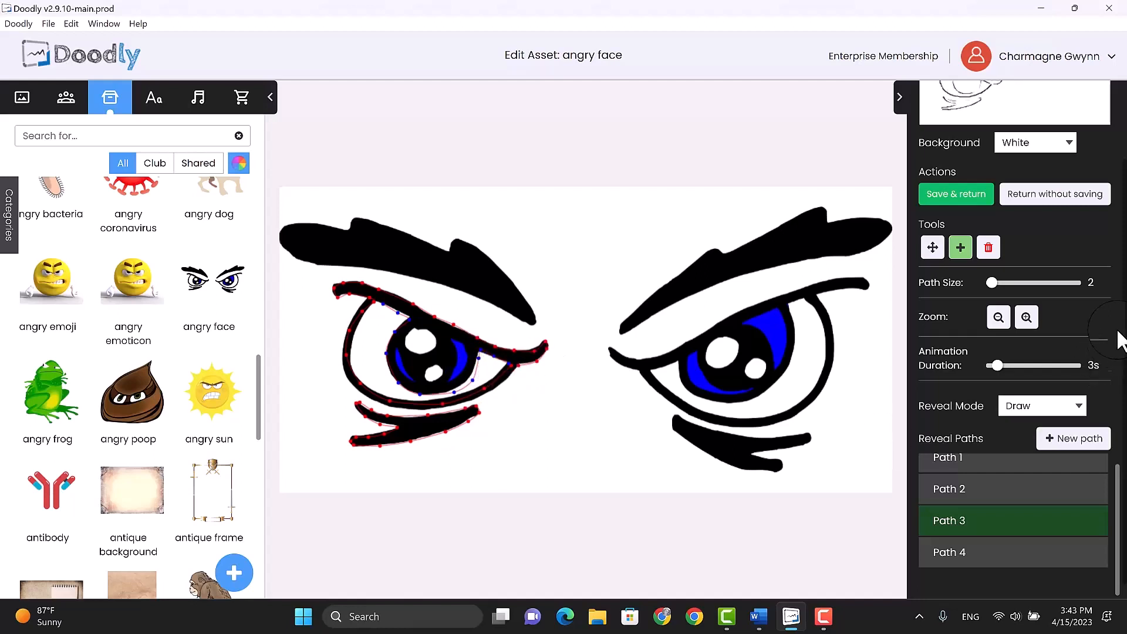
Try a path size of 49 on Path 3 and reduce it to 5
scroll(1087, 251, up, 2)
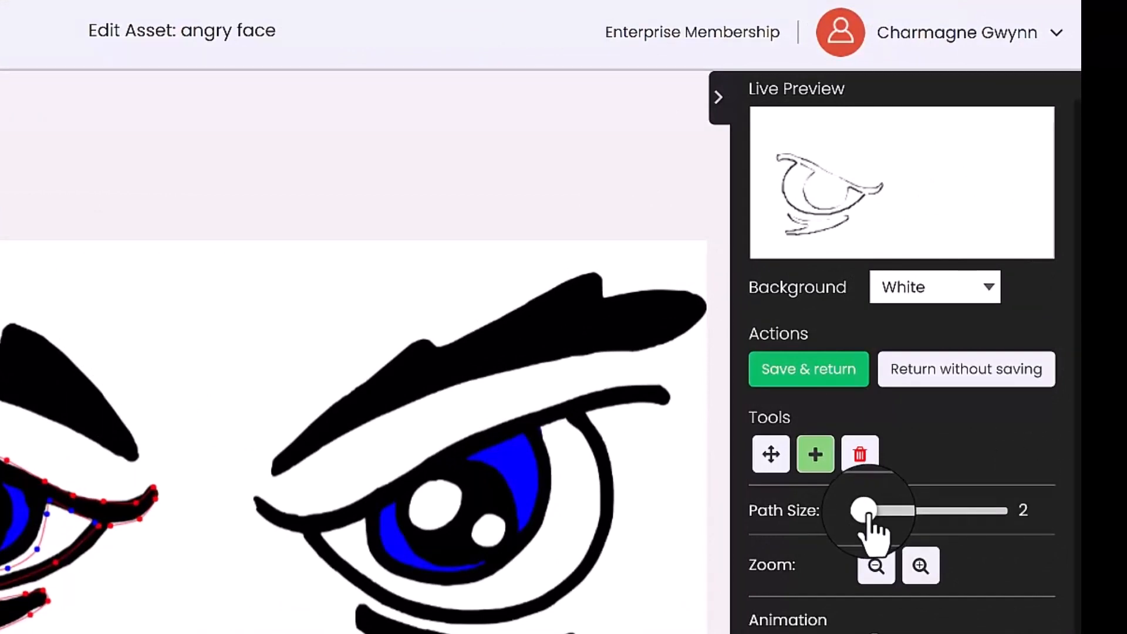
drag(867, 512, 886, 512)
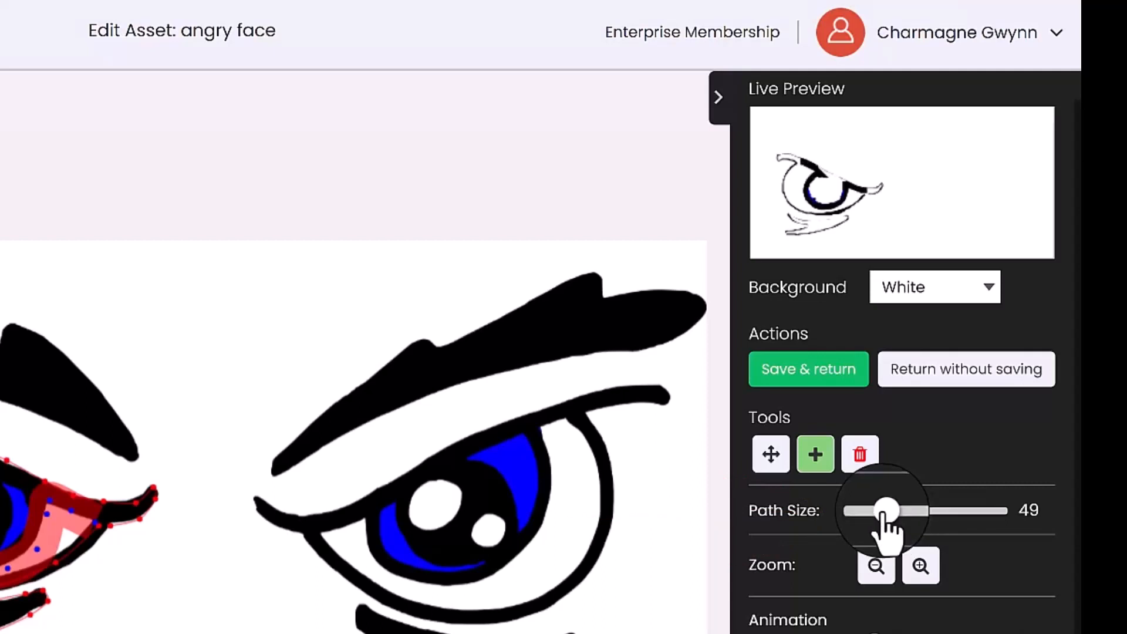
drag(883, 512, 865, 512)
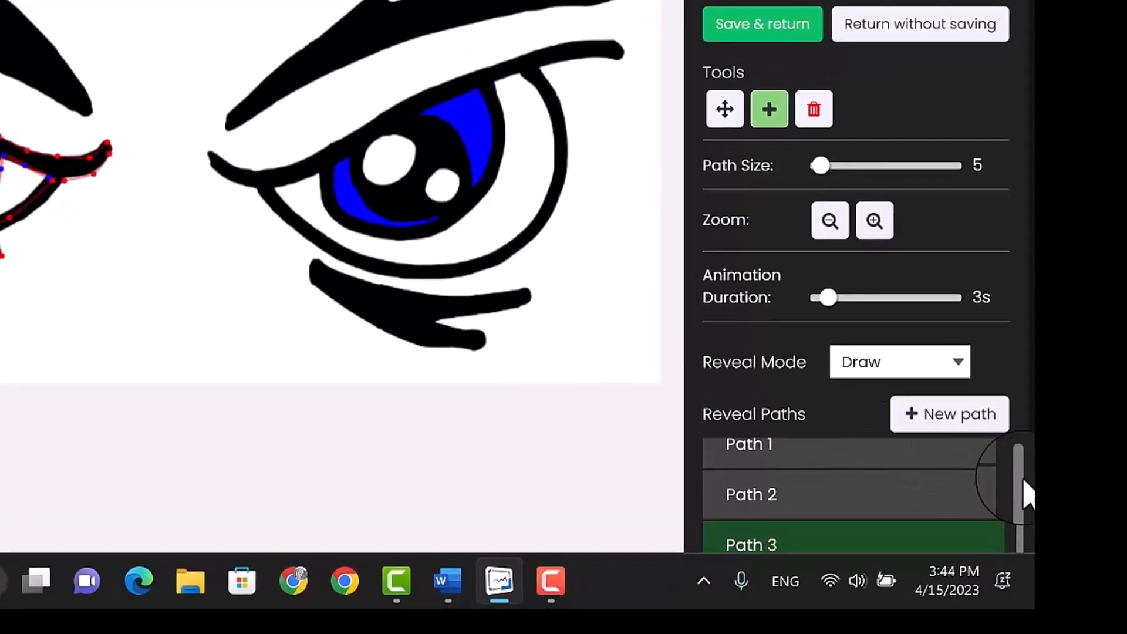
Select Path 4 and trace it along the left eyebrow's lower edge, from the inner tip to the outer end
scroll(1026, 298, down, 2)
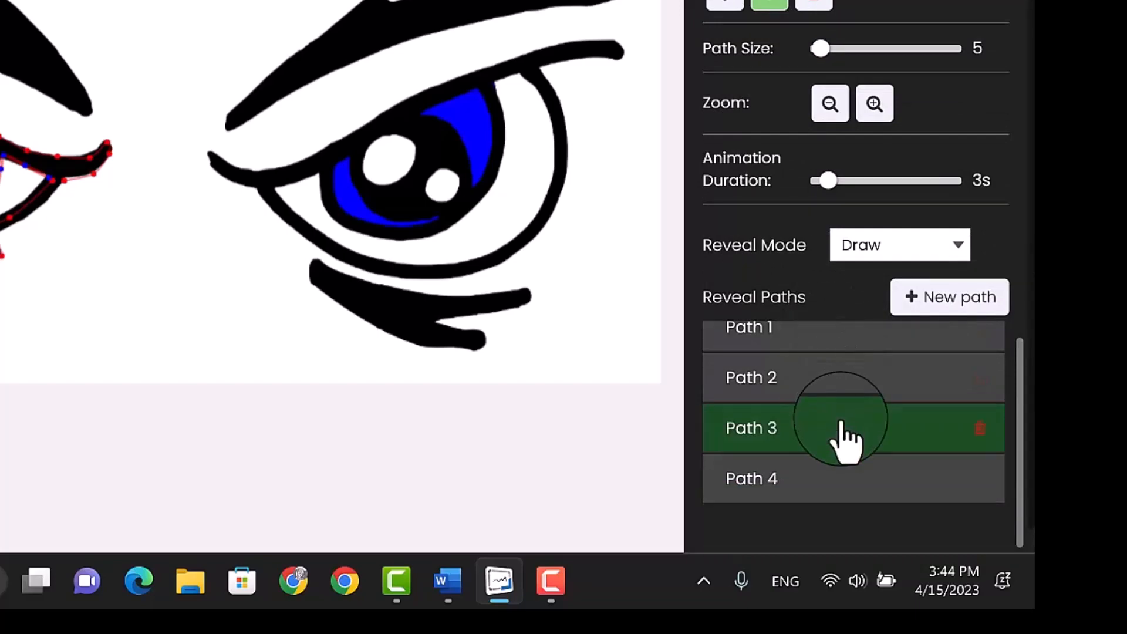
click(858, 479)
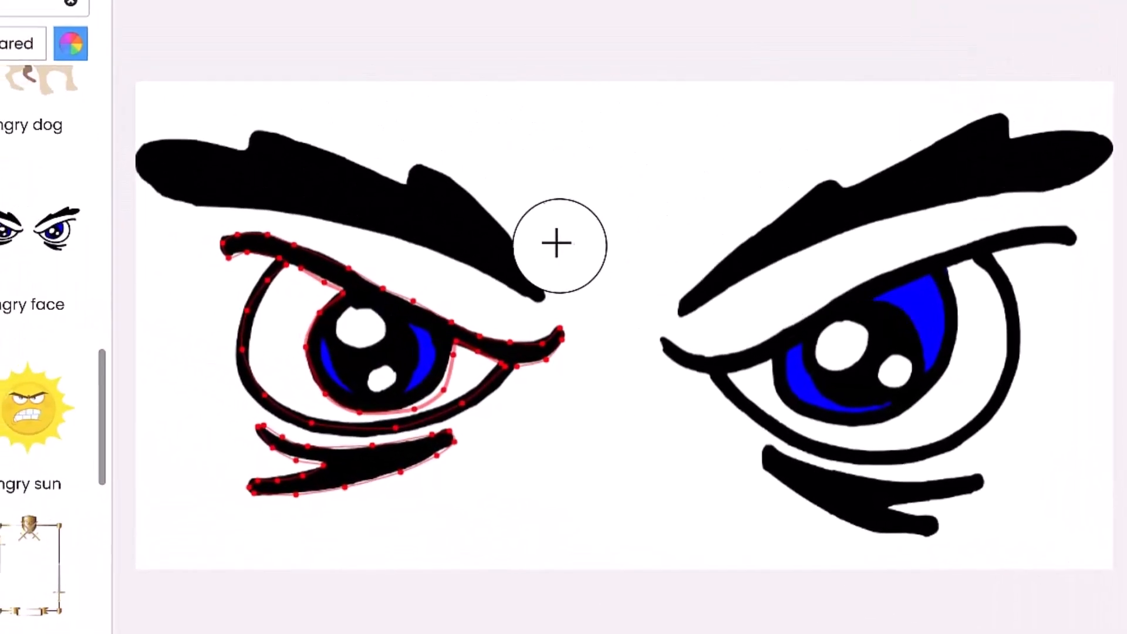
click(532, 300)
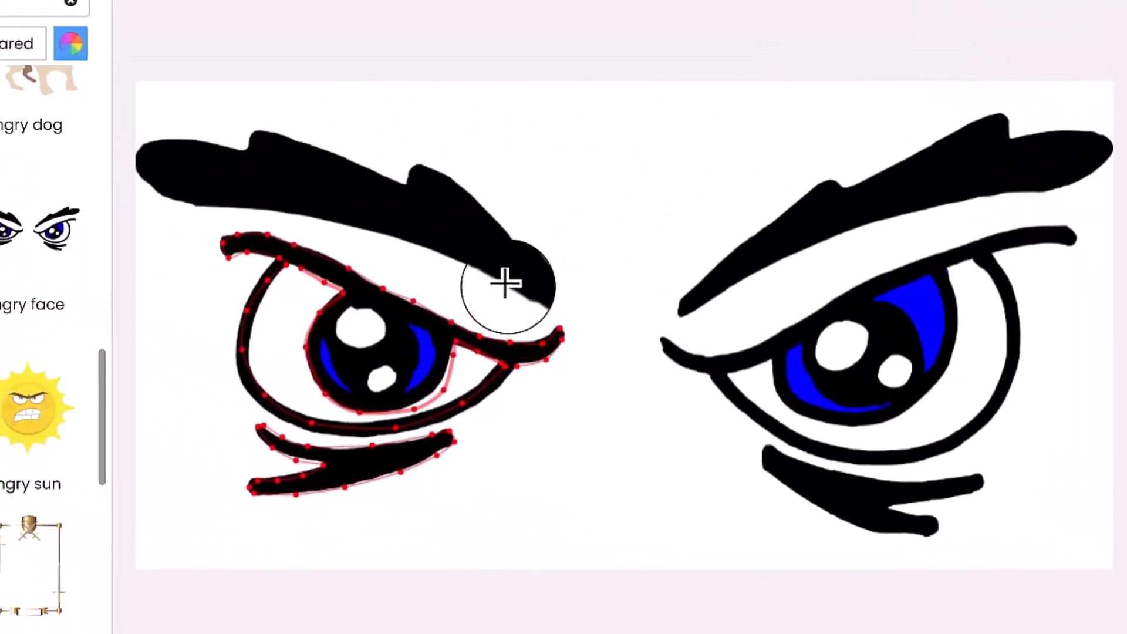
click(480, 270)
click(427, 249)
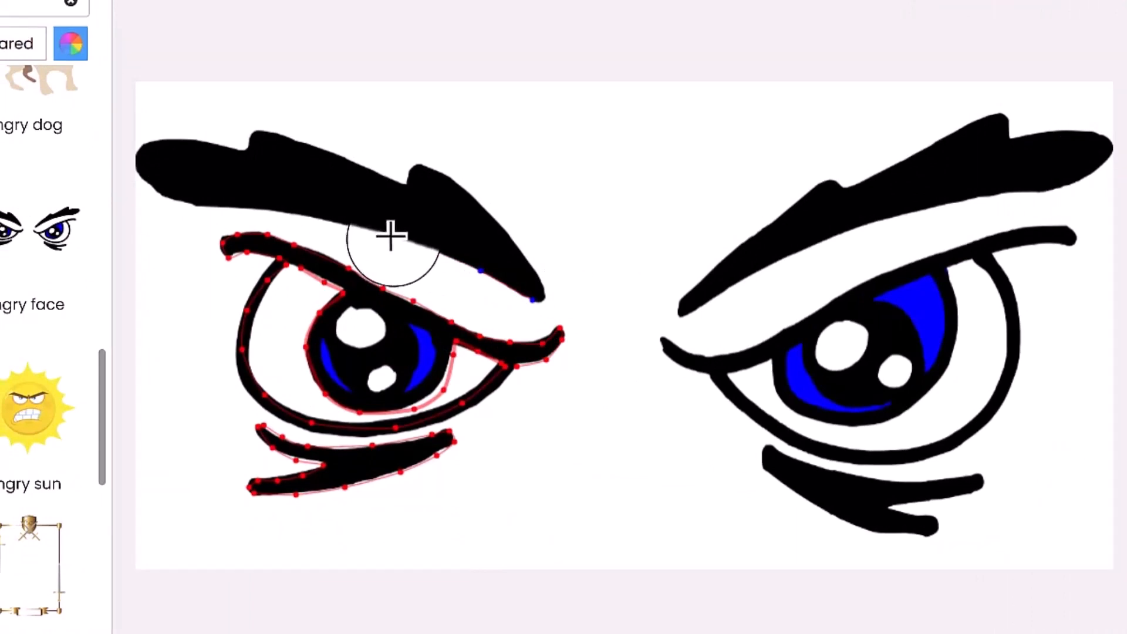
click(391, 237)
click(337, 223)
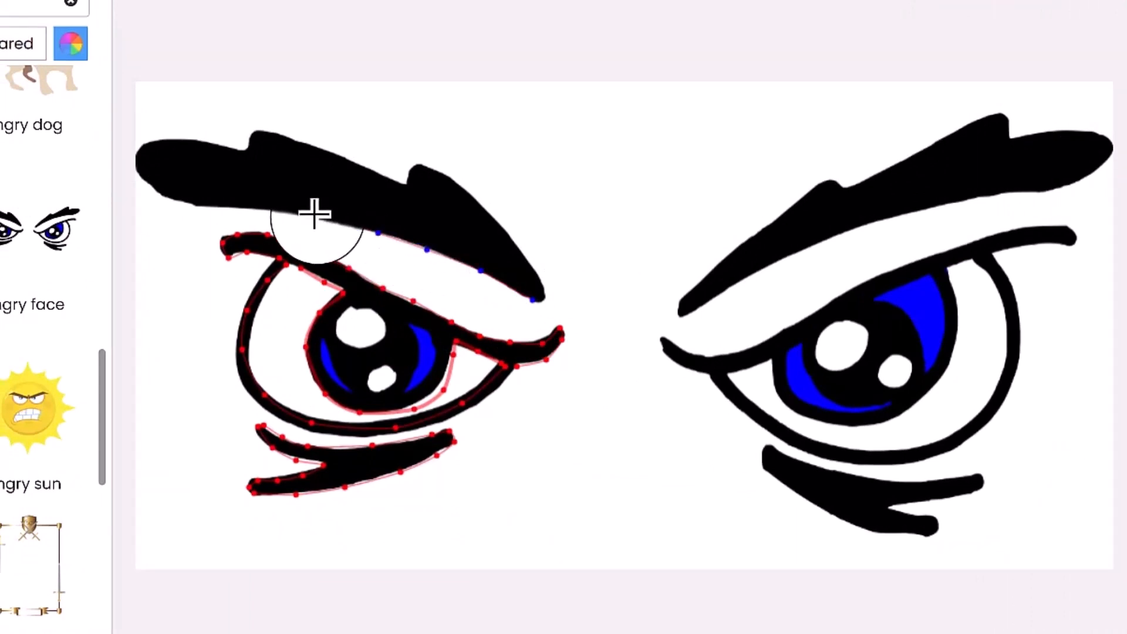
click(289, 214)
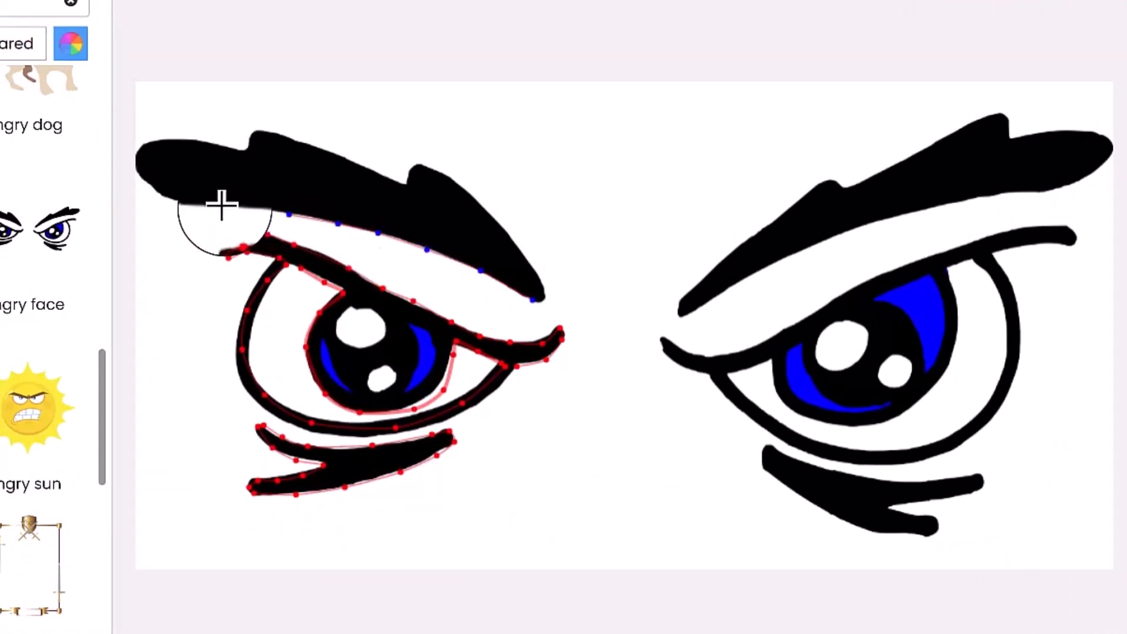
click(224, 207)
click(184, 200)
click(147, 189)
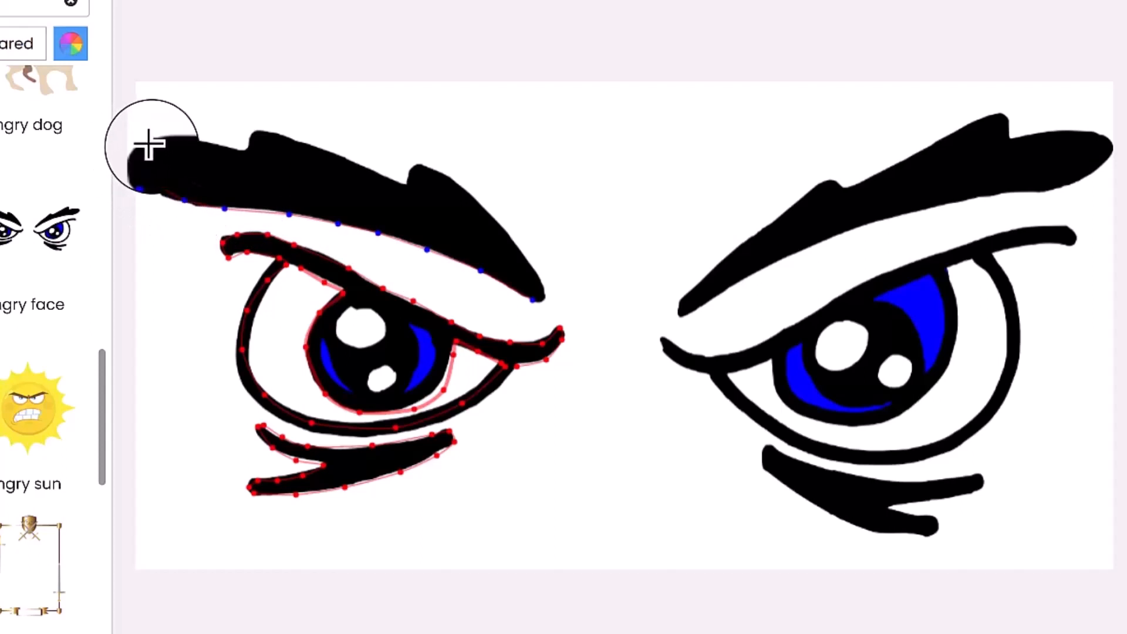
Continue Path 4 around the left eyebrow's outer end and along its jagged top edge to the inner tip, and save the asset
click(151, 144)
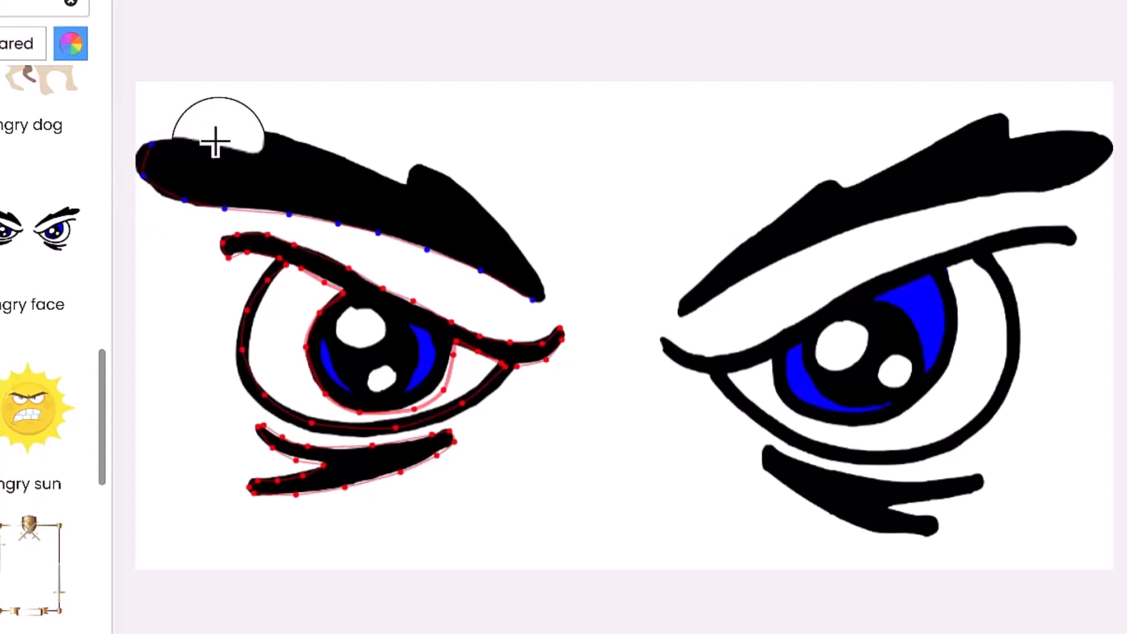
click(212, 142)
click(245, 150)
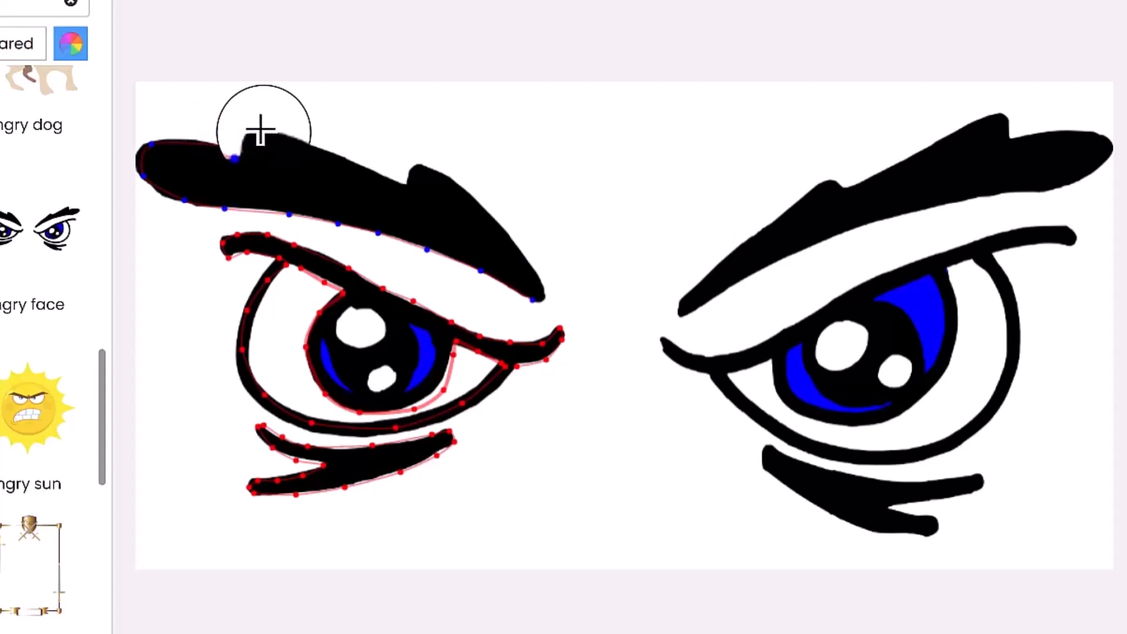
click(320, 146)
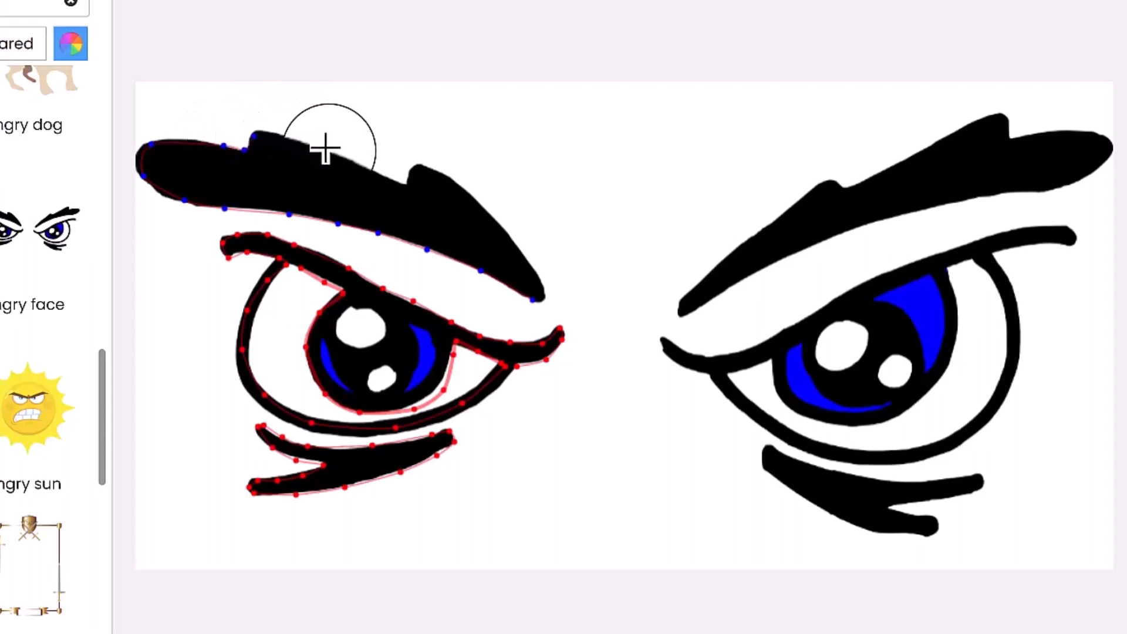
click(412, 181)
click(415, 168)
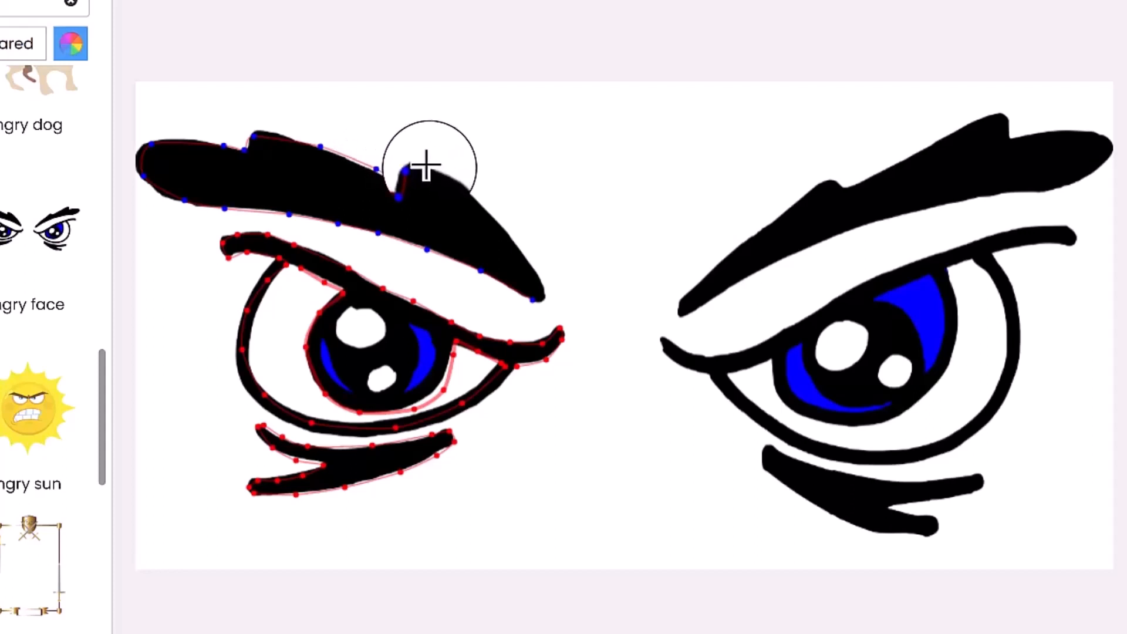
click(437, 170)
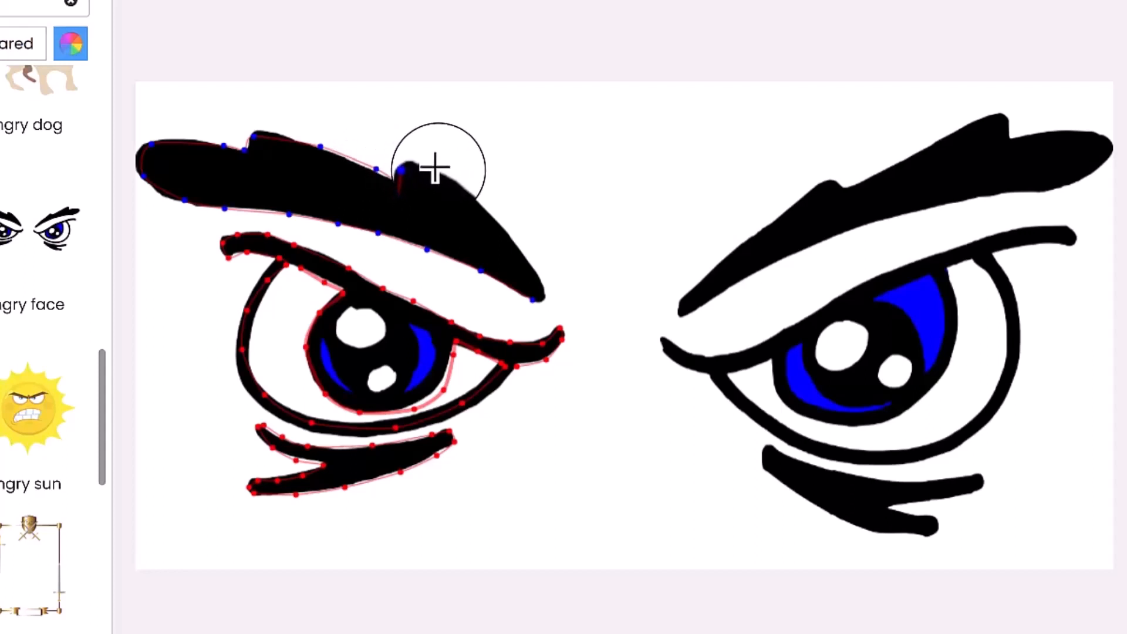
click(479, 202)
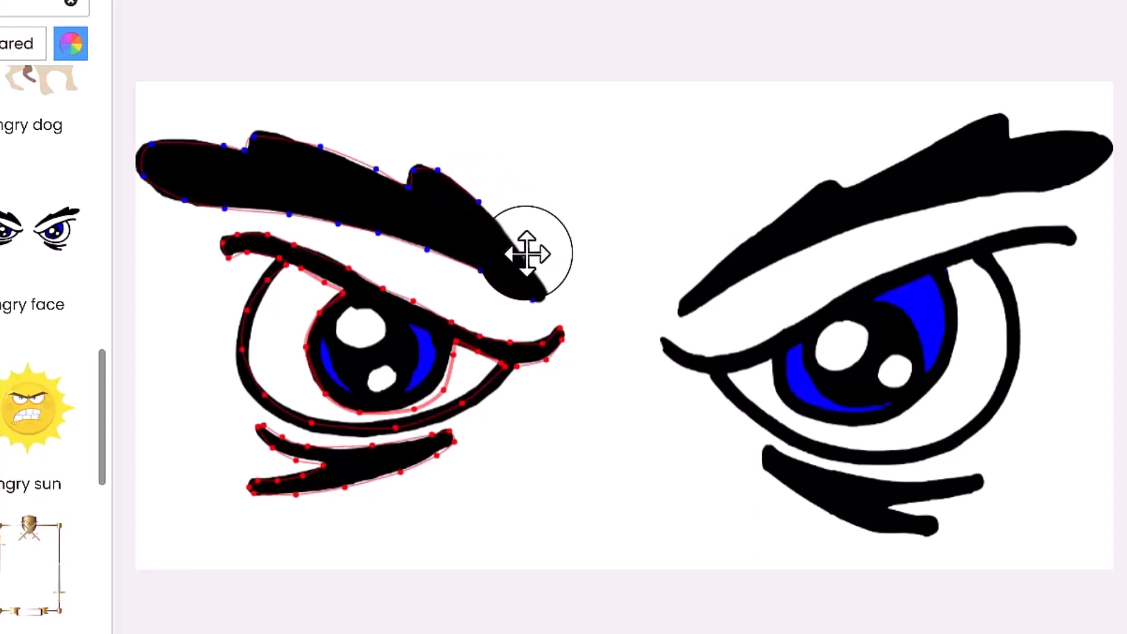
click(541, 284)
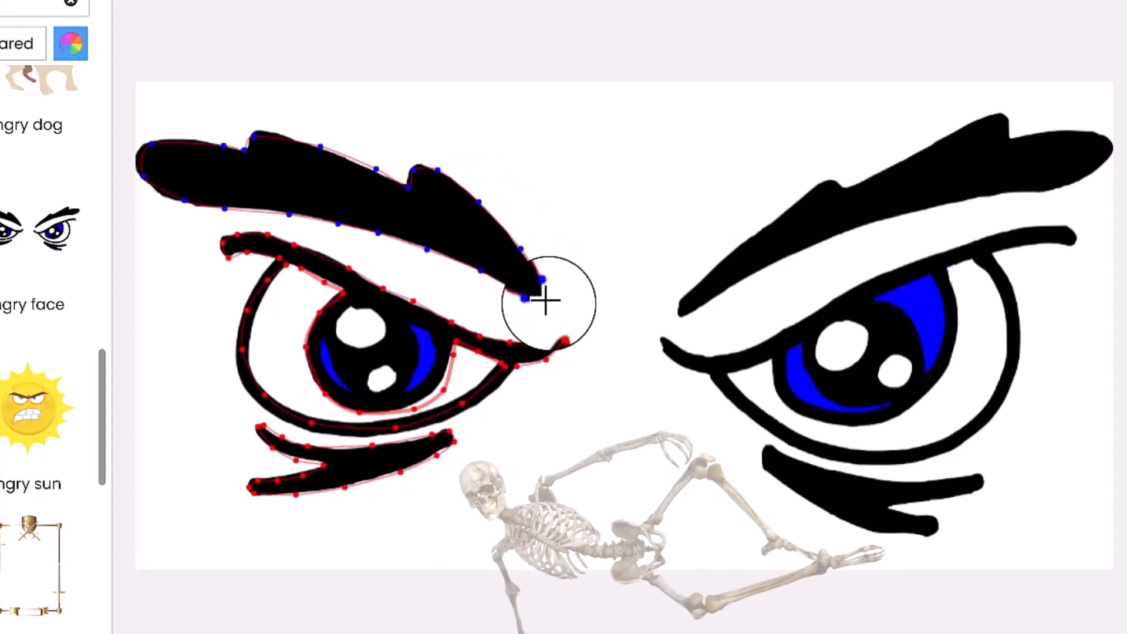
click(540, 301)
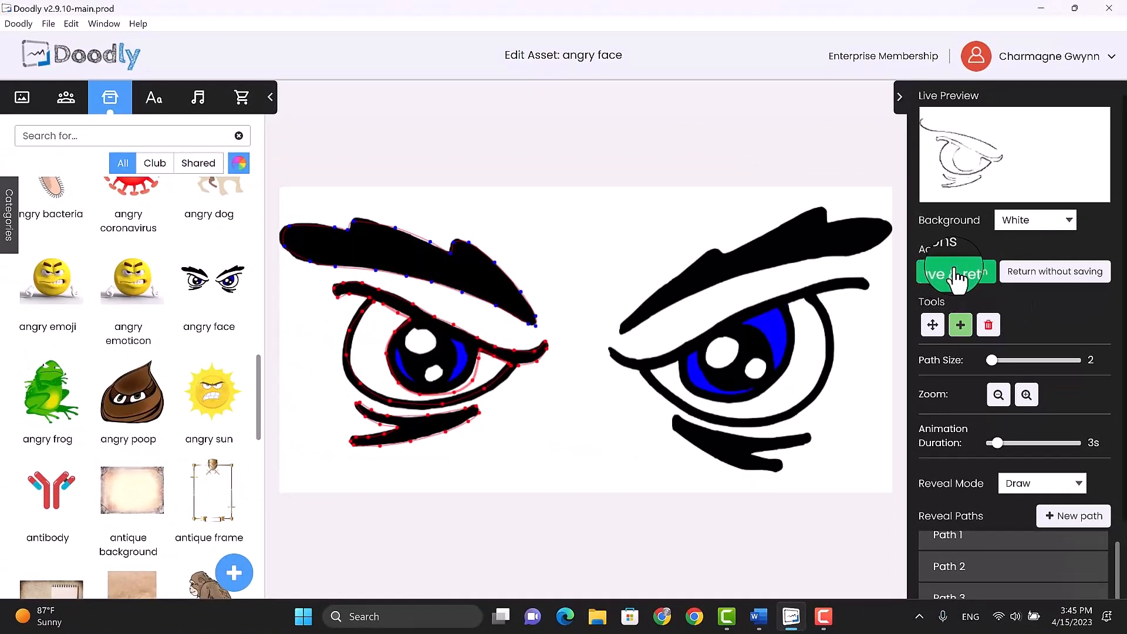
click(955, 275)
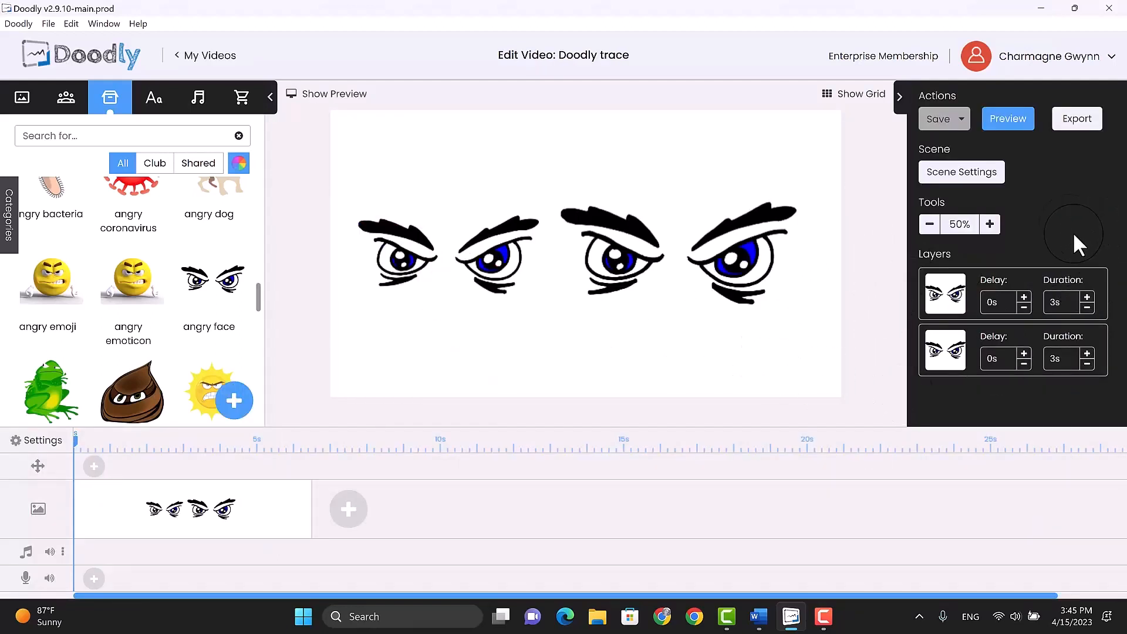
Play the scene preview twice to compare how the traced and untraced angry faces are drawn
click(1014, 126)
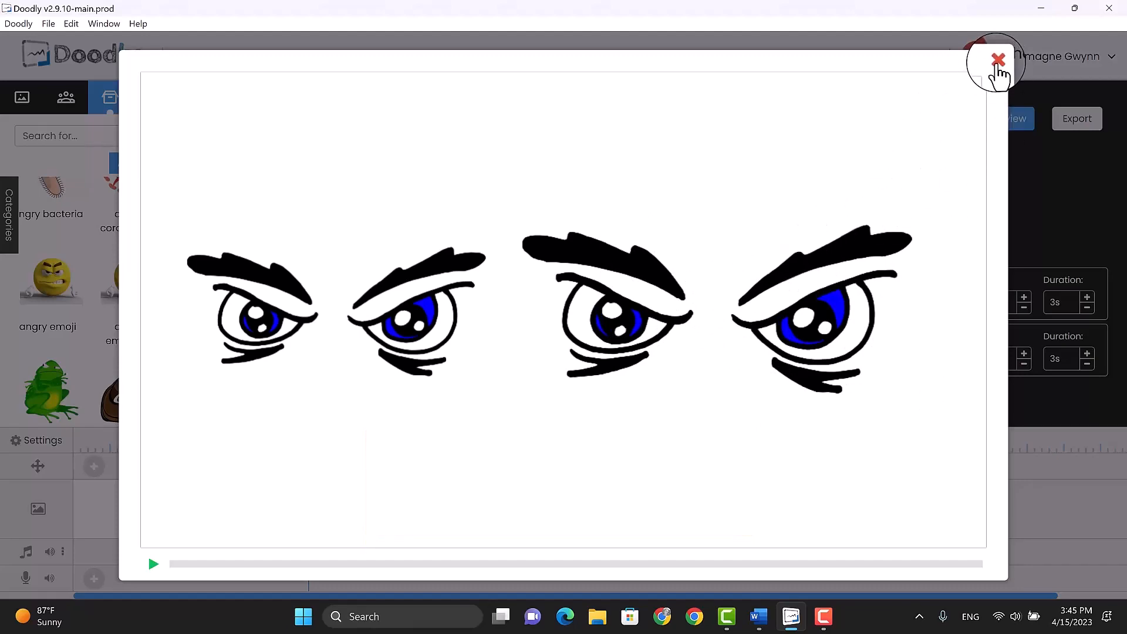
click(998, 61)
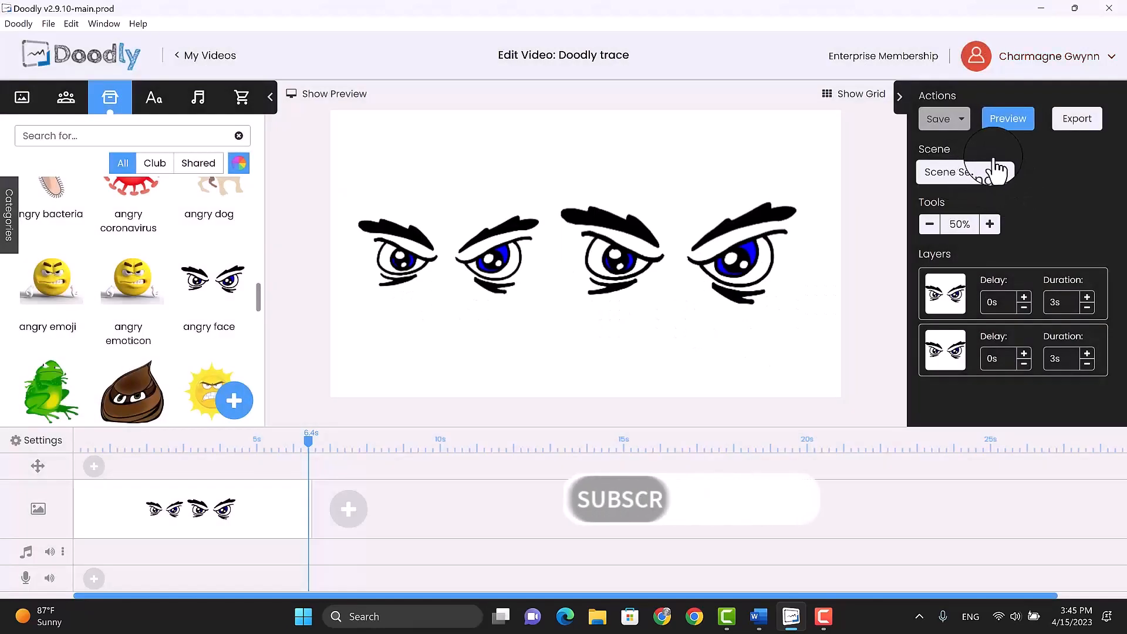
click(1007, 119)
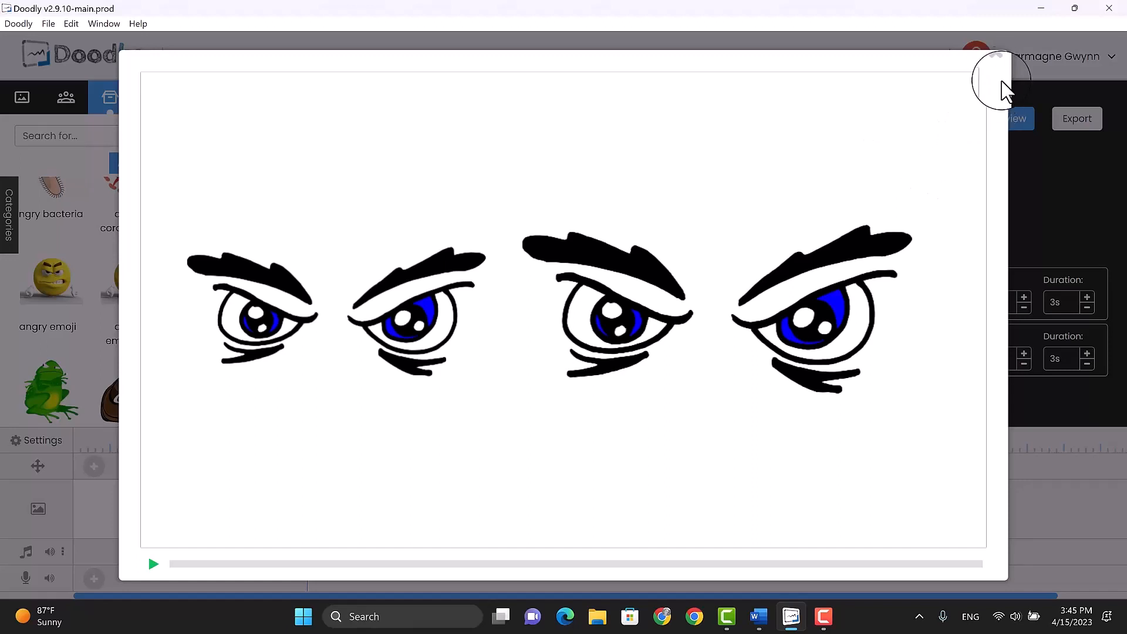
click(998, 61)
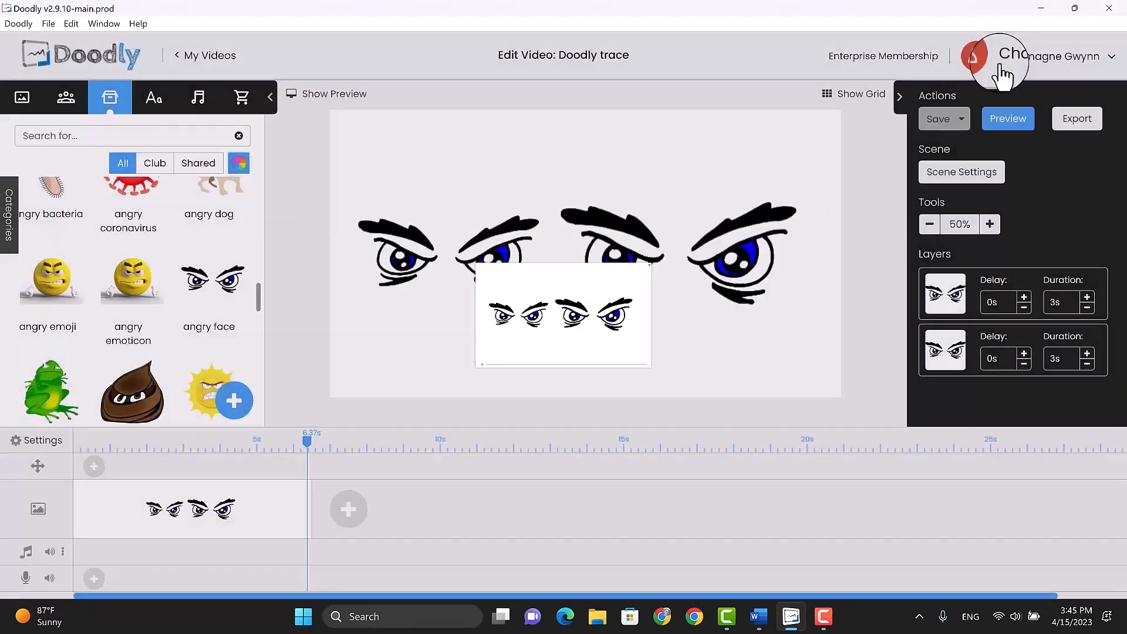
Reopen the larger angry face for path editing and set Path 1's size to 18
click(696, 250)
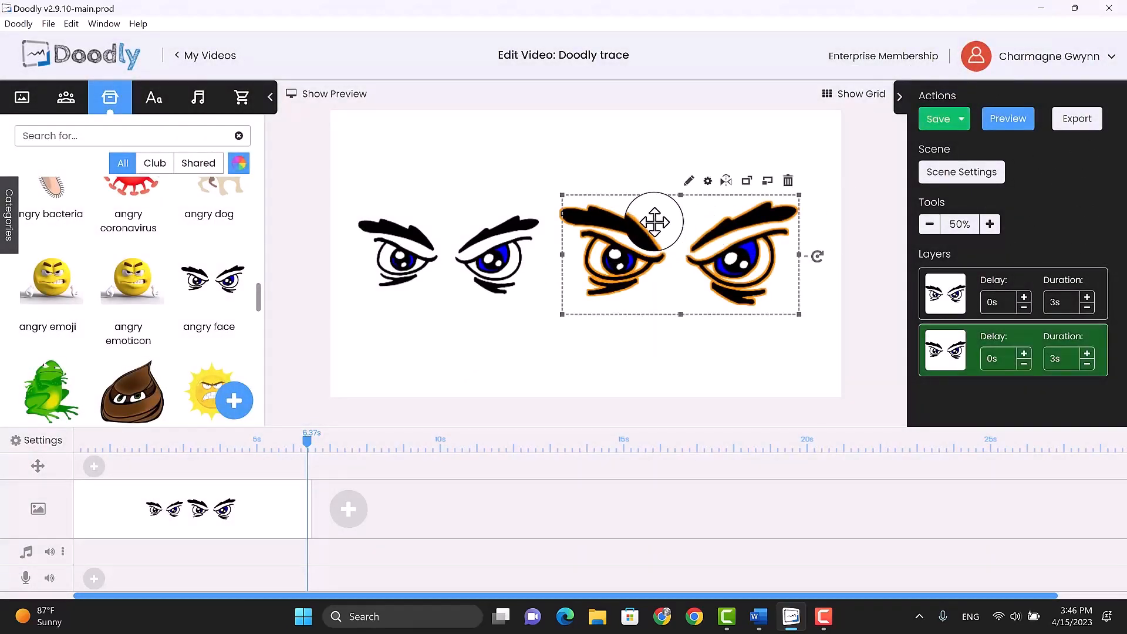
click(690, 181)
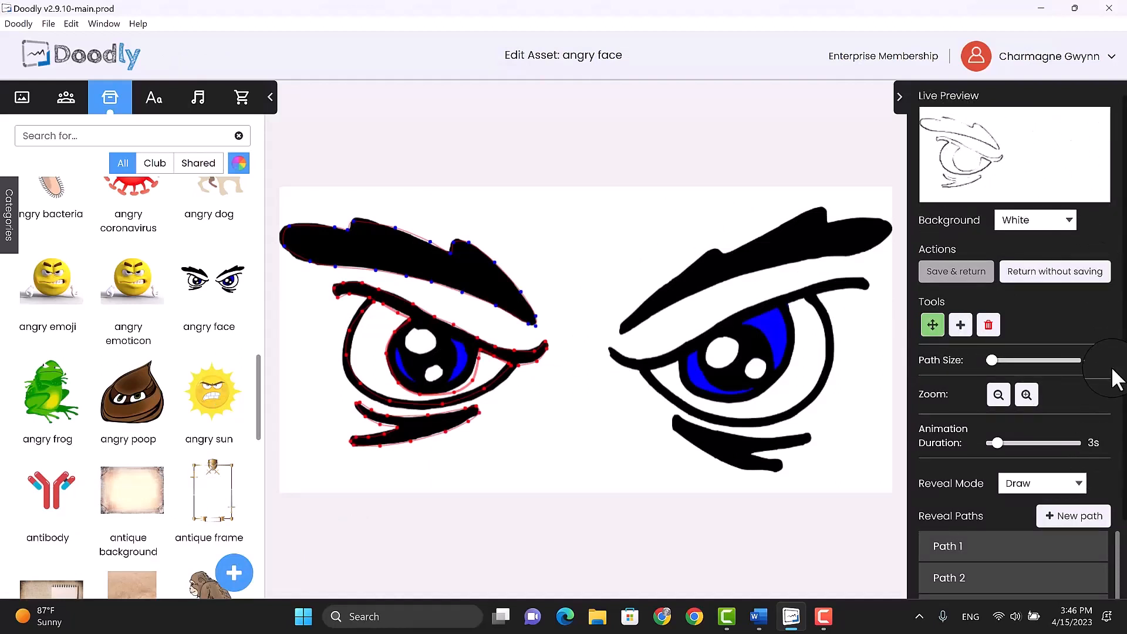
scroll(1109, 381, down, 2)
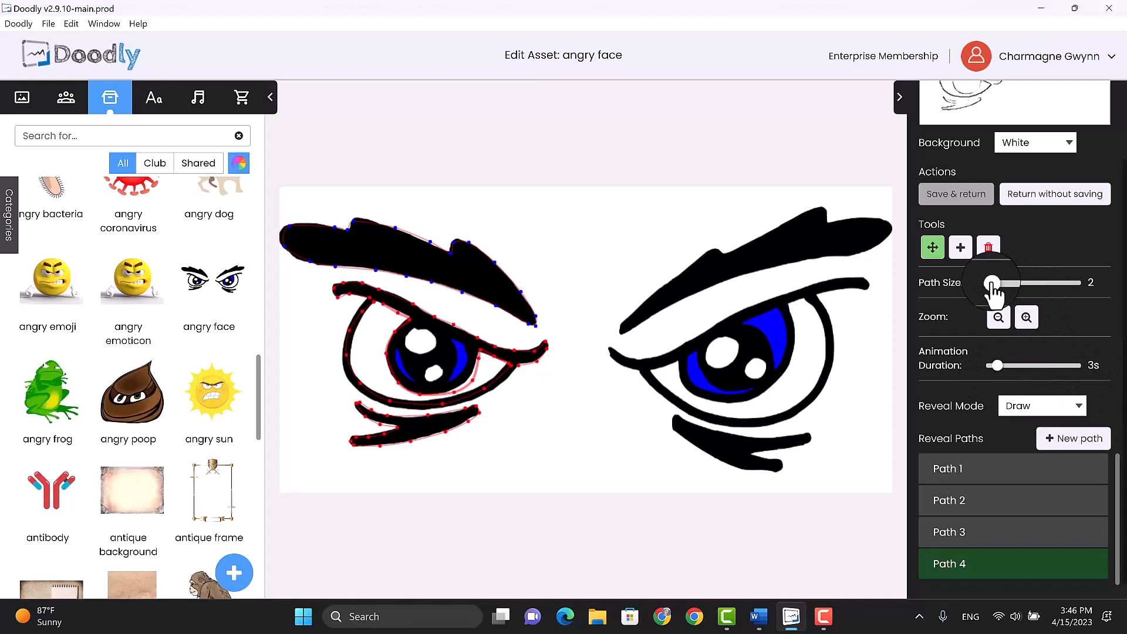
click(1007, 469)
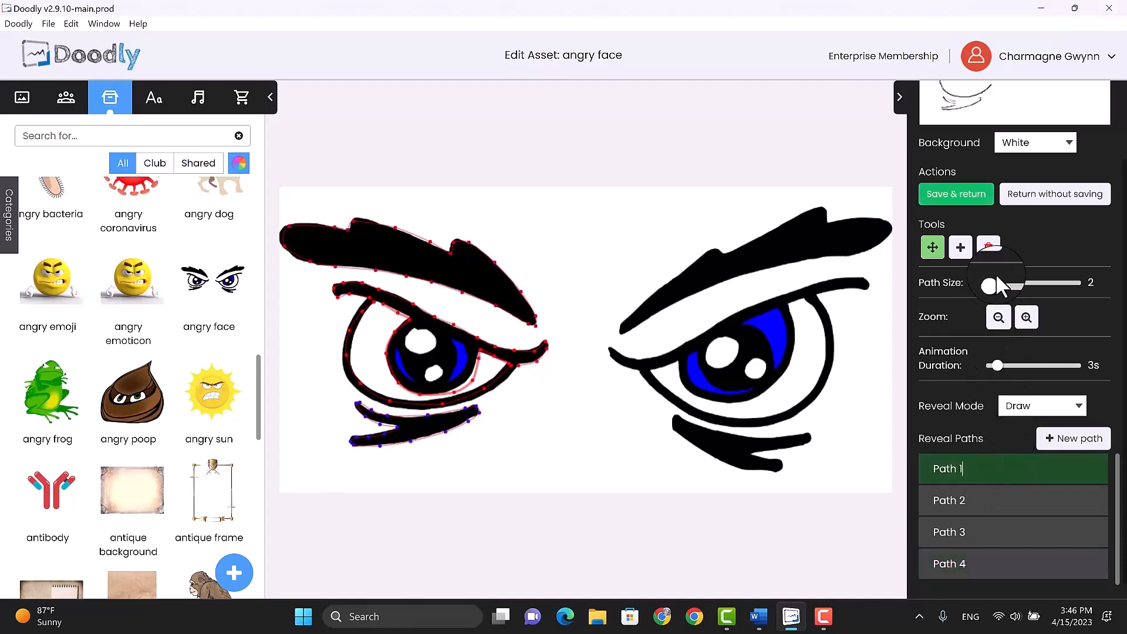
drag(992, 284, 994, 284)
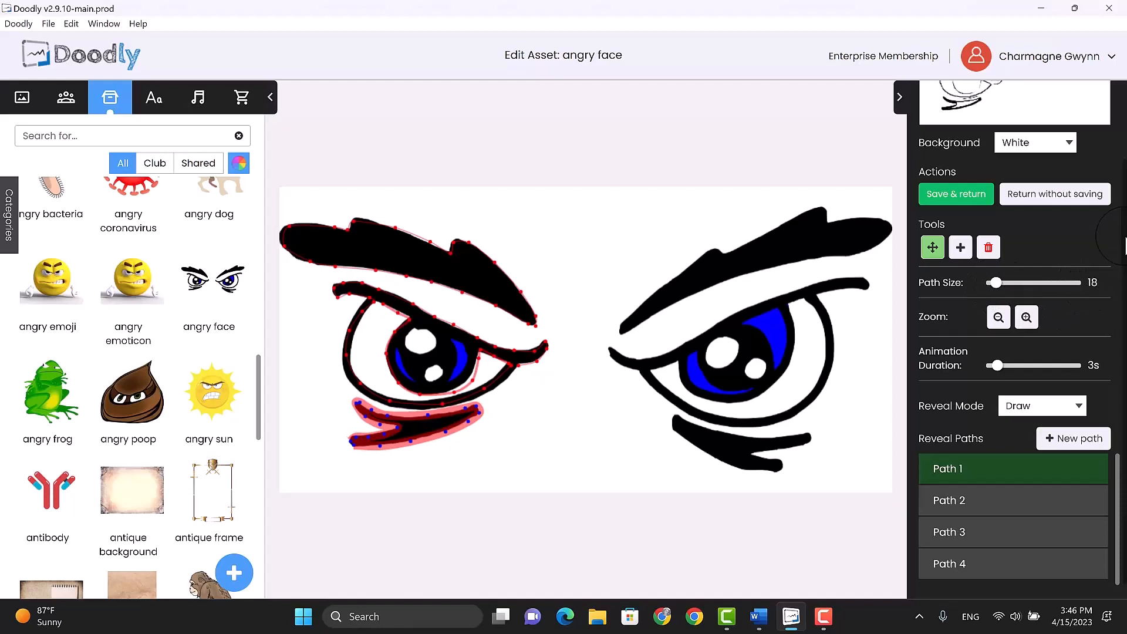
scroll(1123, 245, up, 2)
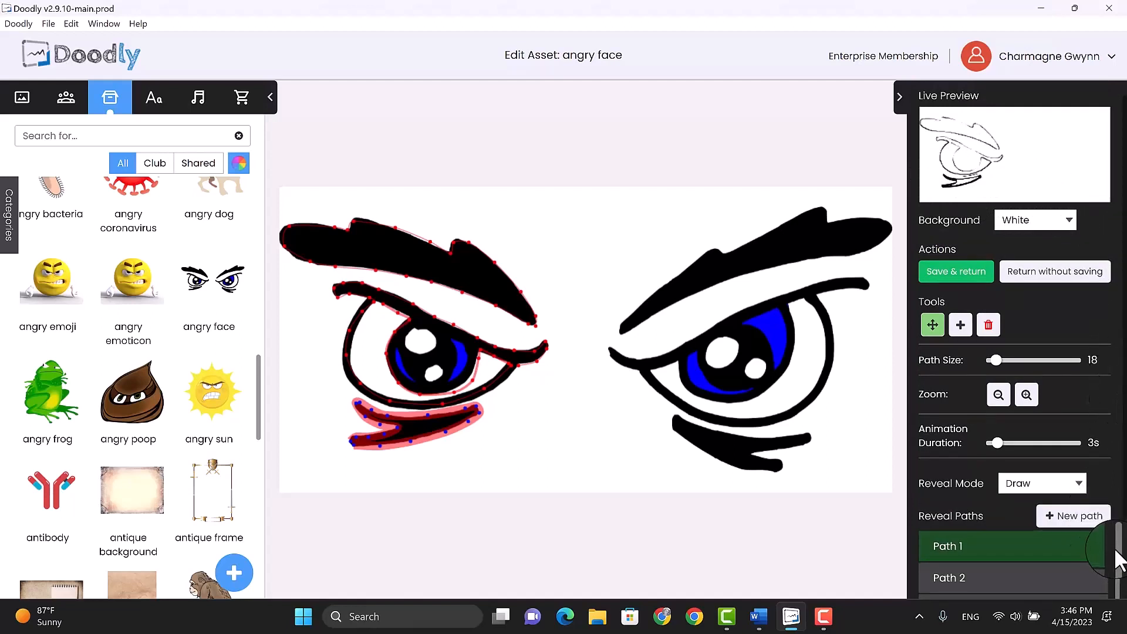
Set the path size of both Path 2 and Path 3 to 18
mouse_move(1092, 587)
scroll(1114, 369, down, 3)
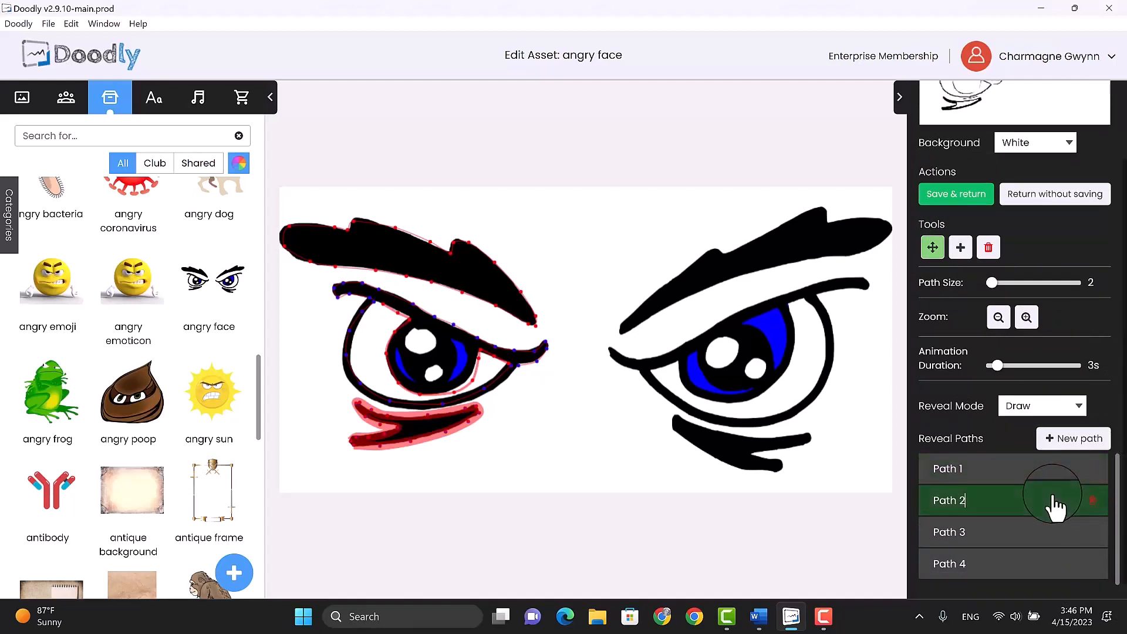
click(1027, 316)
drag(992, 293, 1001, 312)
click(1004, 411)
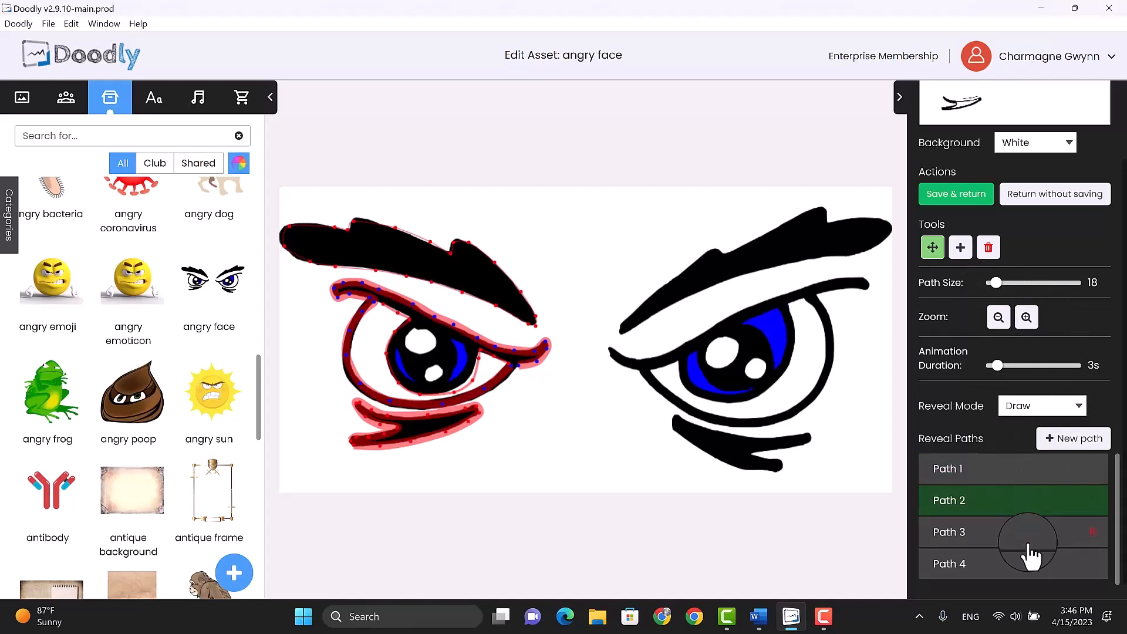
drag(992, 283, 997, 294)
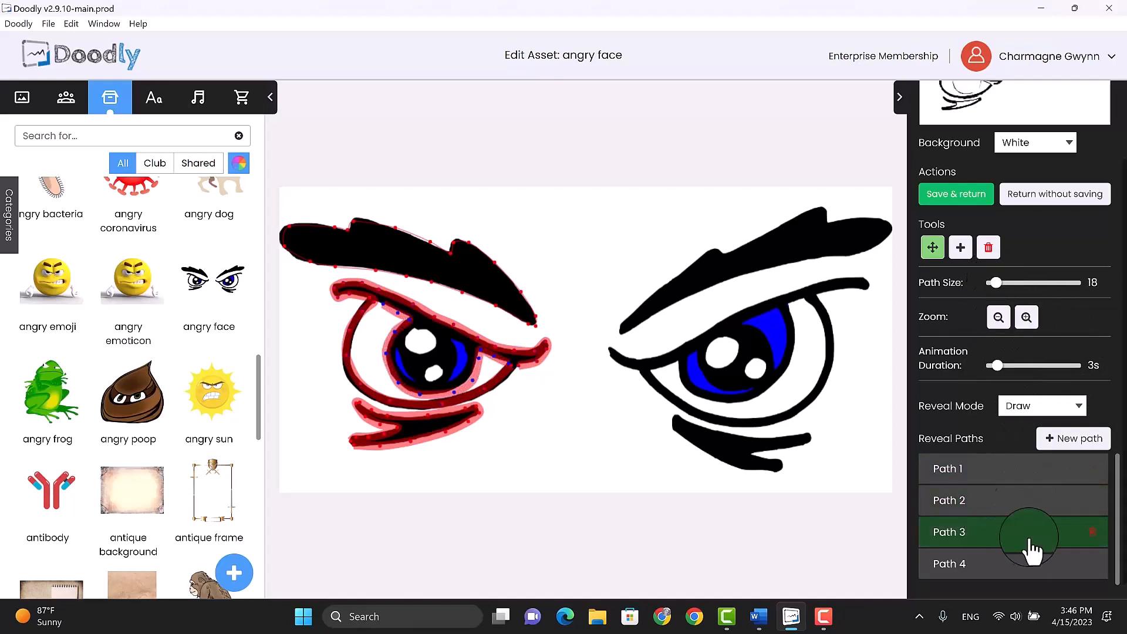
Set the path size of Path 4, around the left eyebrow, to 27
click(1044, 568)
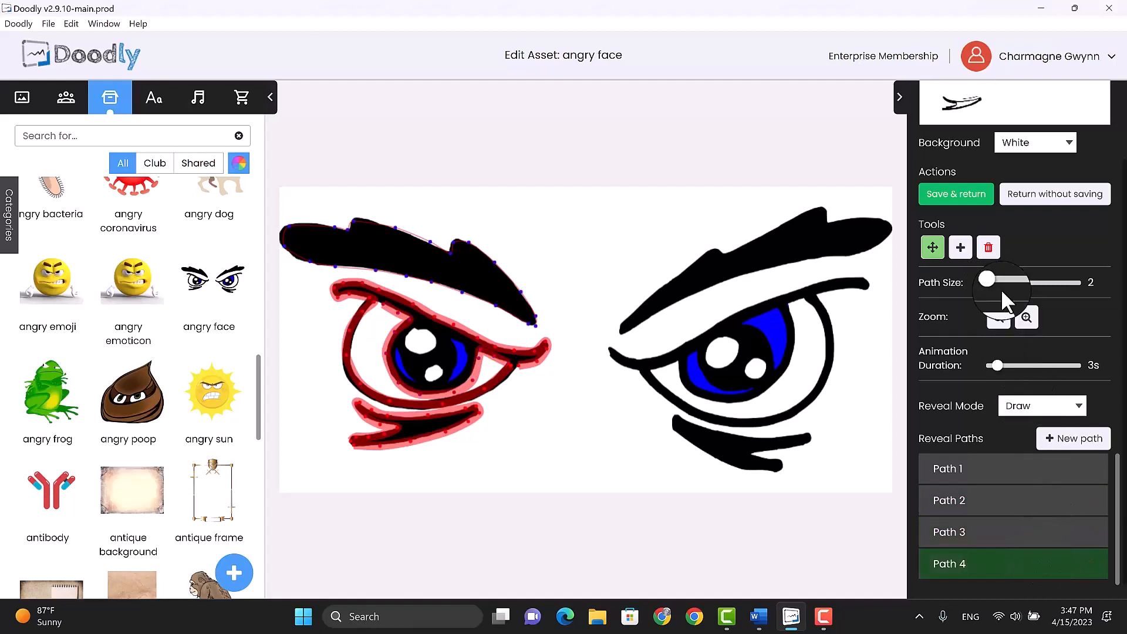
drag(992, 284, 997, 285)
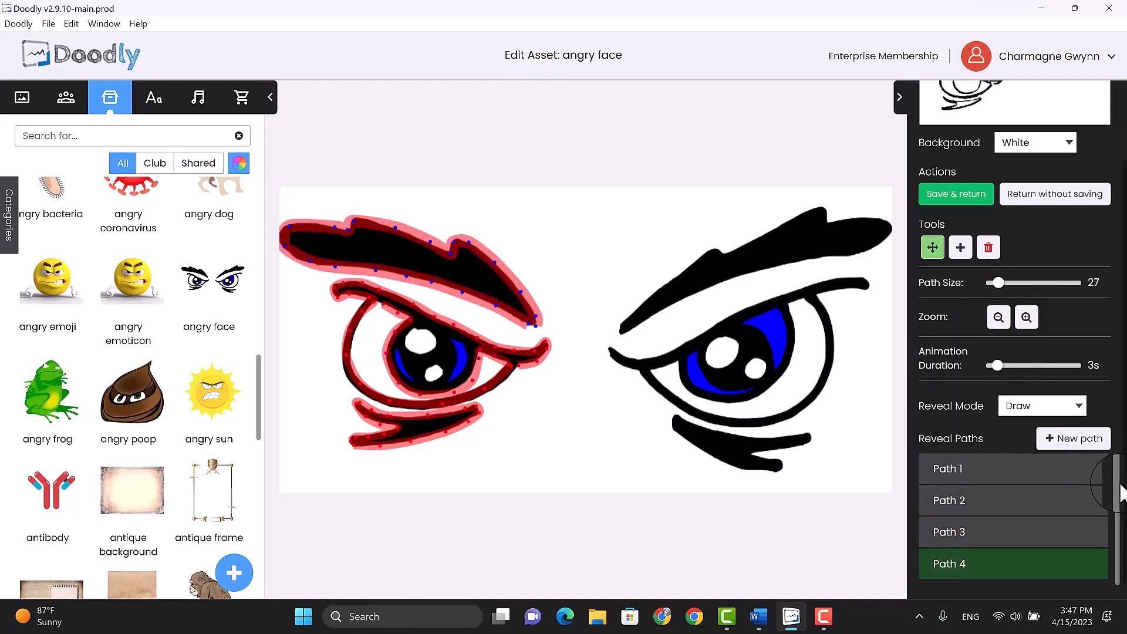
scroll(1121, 455, up, 2)
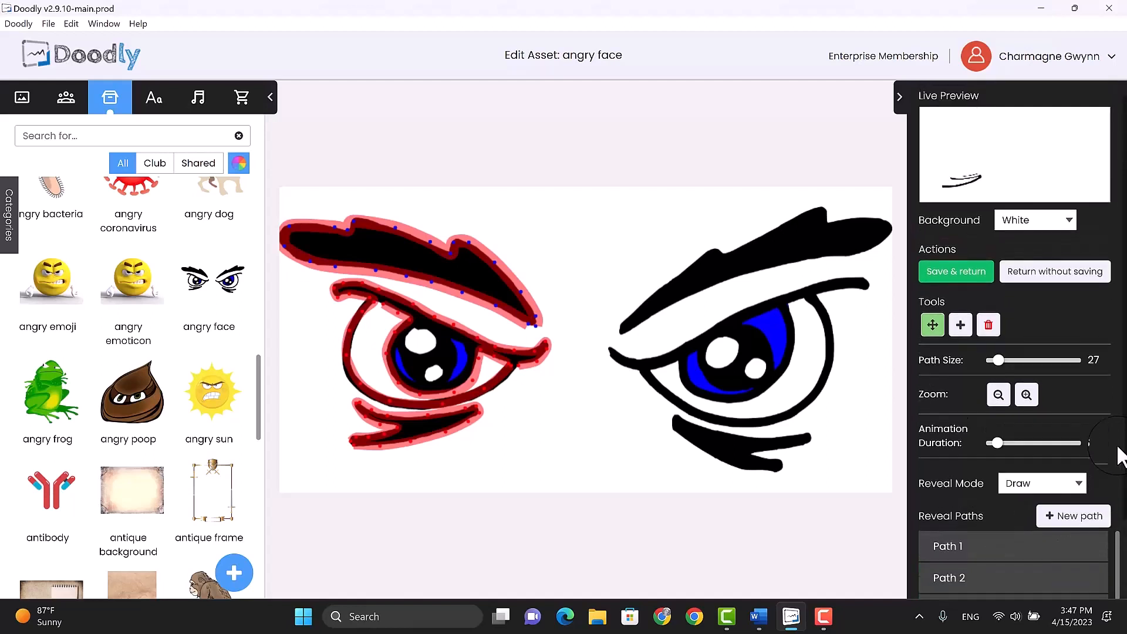